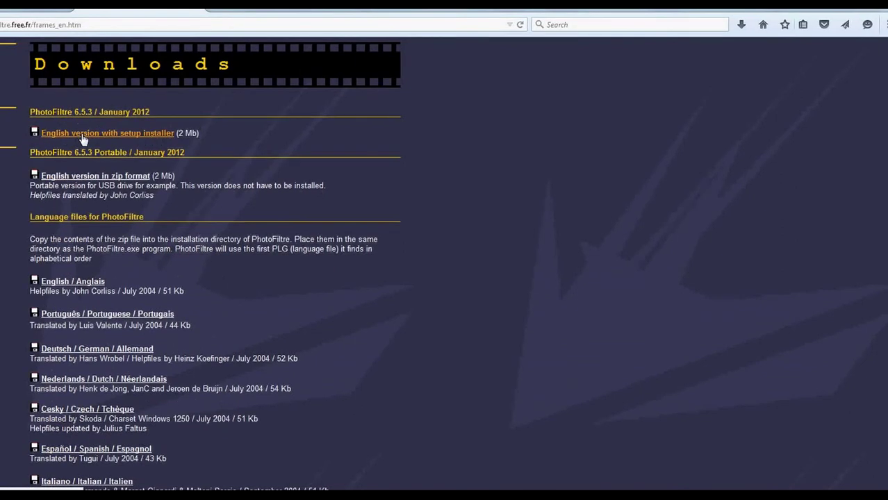
Request the English version of PhotoFiltre 6.5.3 with setup installer, and run the downloaded pf-setup-en-653.exe.
click(83, 137)
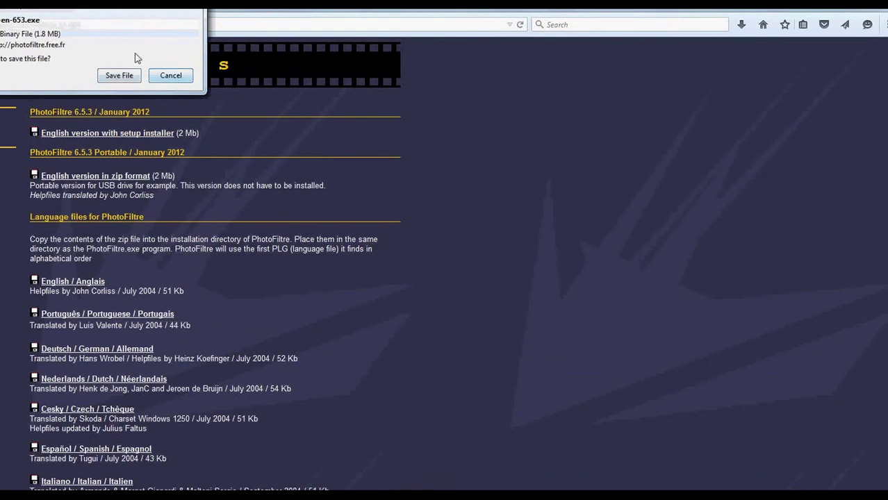
click(174, 78)
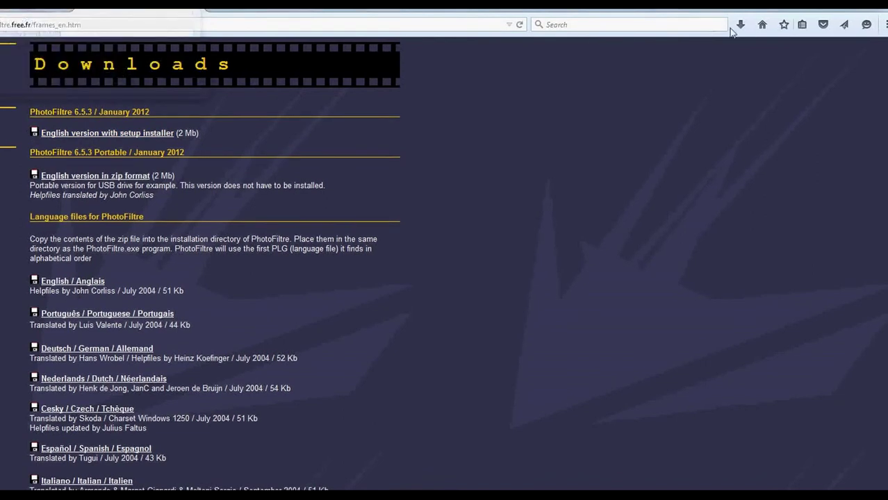
click(740, 27)
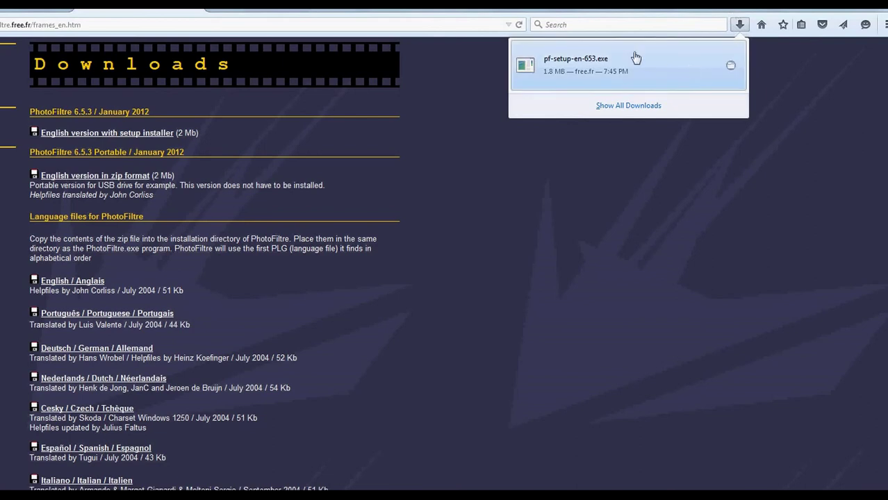
click(634, 61)
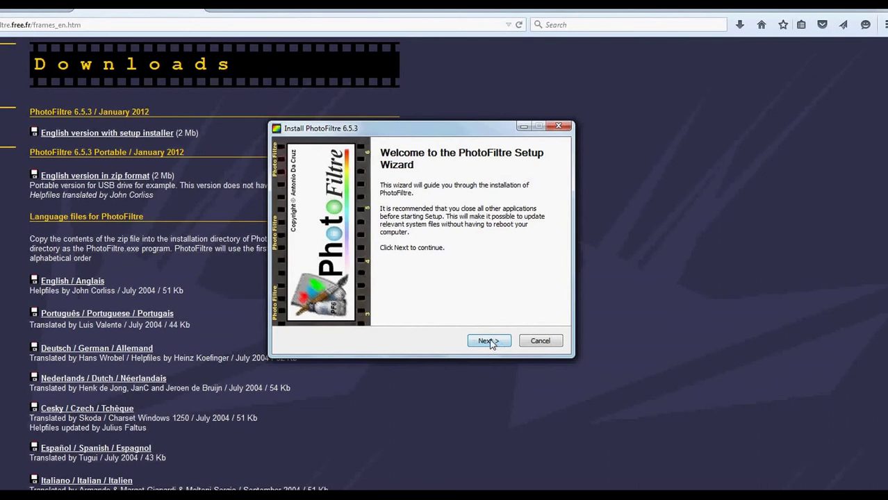
Accept the license, go through the setup with the default install location, Start Menu folder and desktop link, and quit before installing.
click(489, 341)
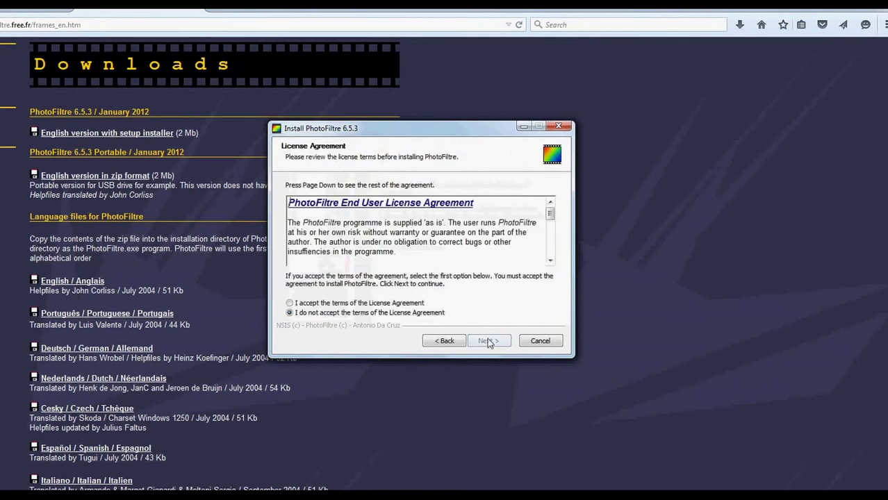
click(290, 303)
click(488, 342)
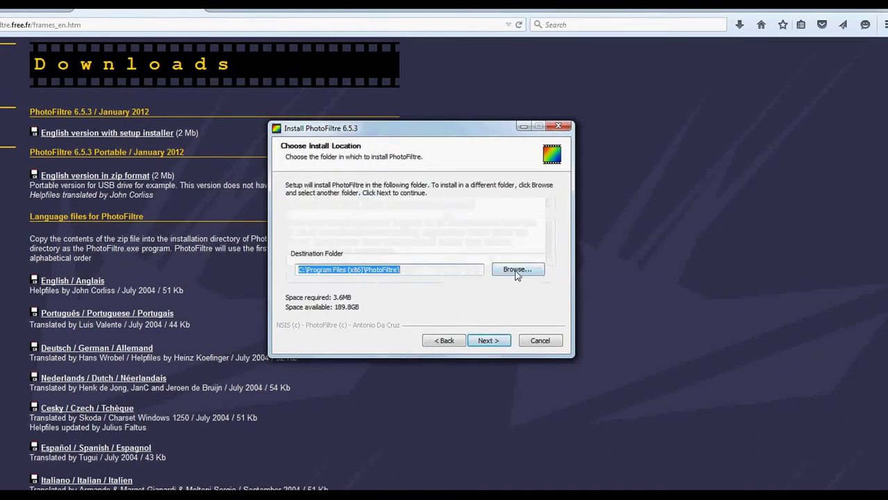
click(487, 342)
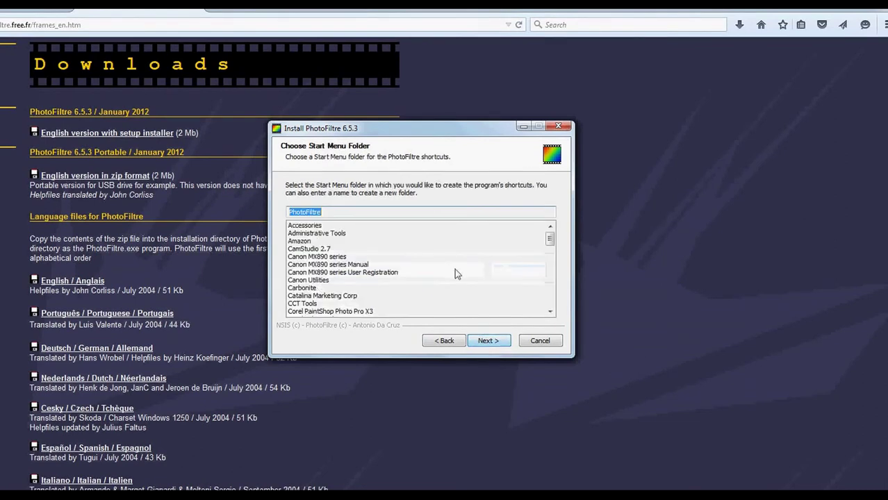
click(488, 342)
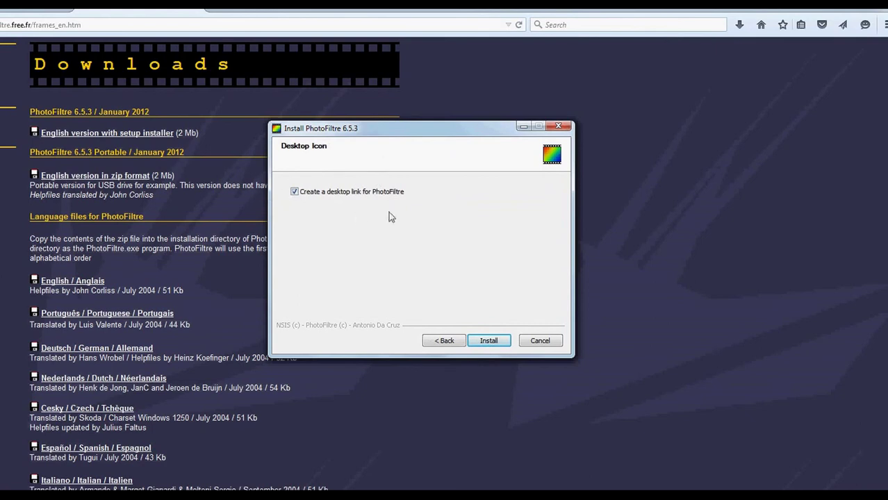
click(294, 194)
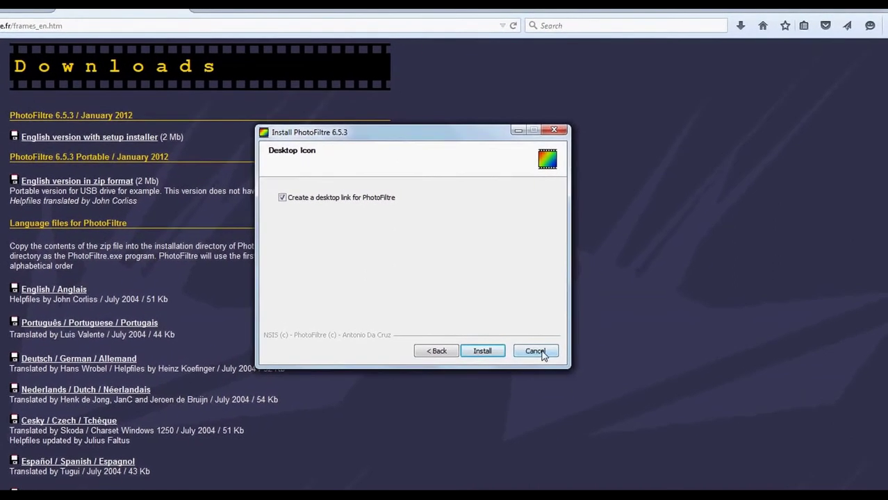
click(539, 353)
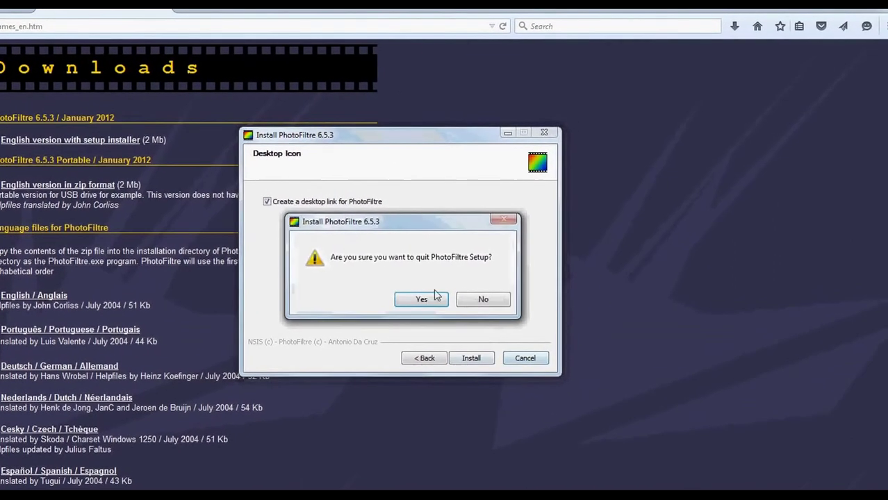
click(421, 299)
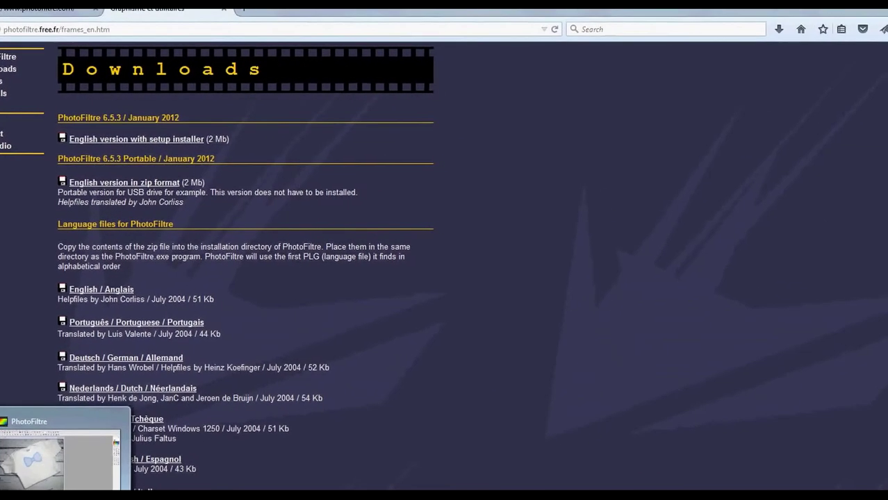
Switch to the running PhotoFiltre and move the DSC04299.JPG image window fully into view.
click(32, 459)
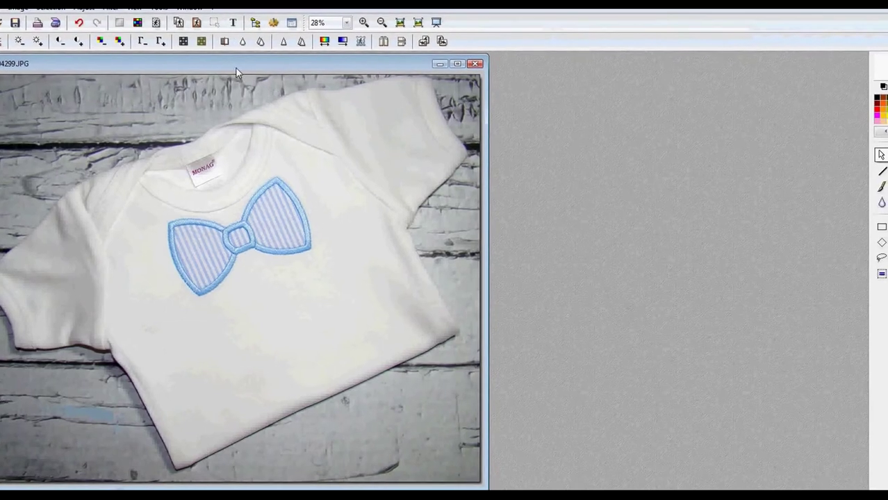
drag(236, 64, 306, 65)
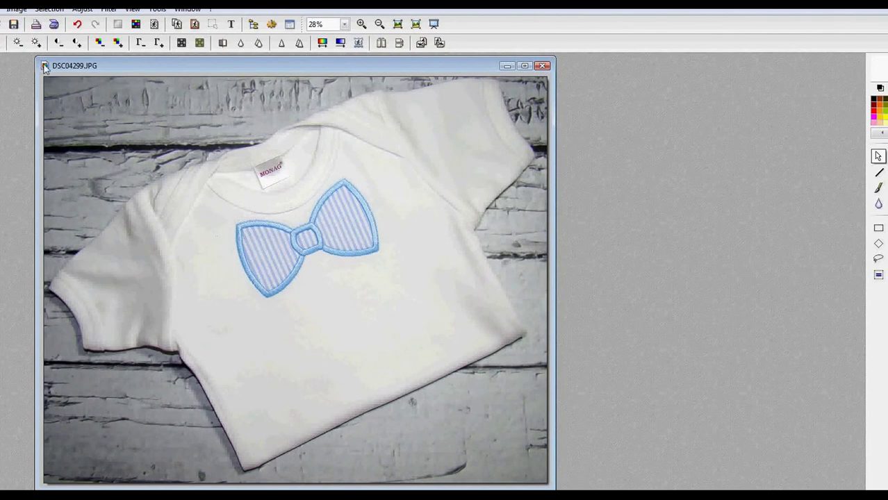
click(2, 8)
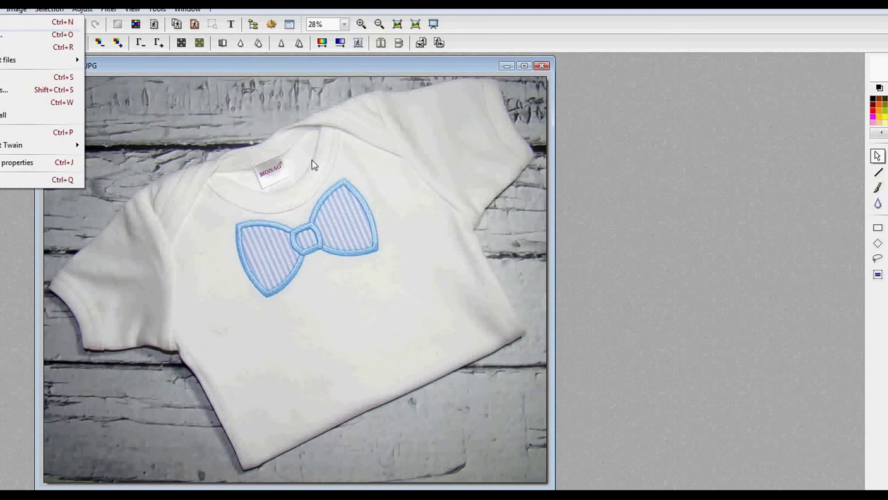
click(400, 66)
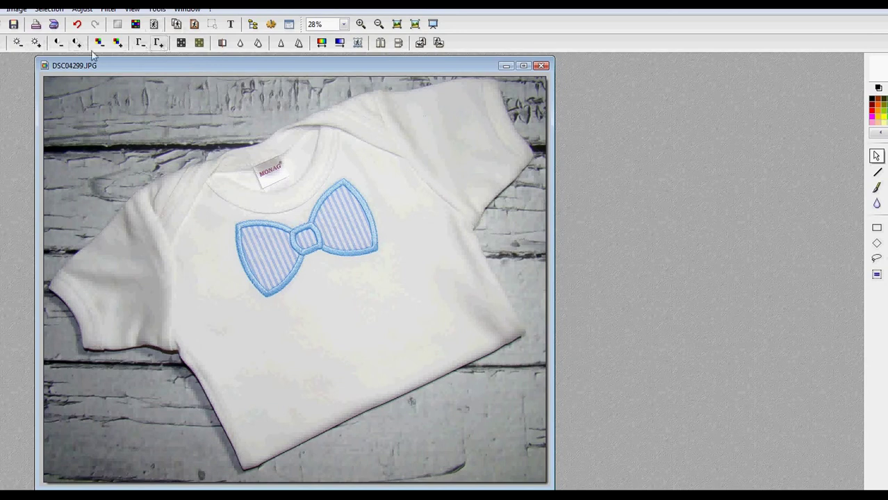
Fine-tune the bow tie shirt photo by adjusting its gamma correction down and up, and increase its contrast.
click(141, 44)
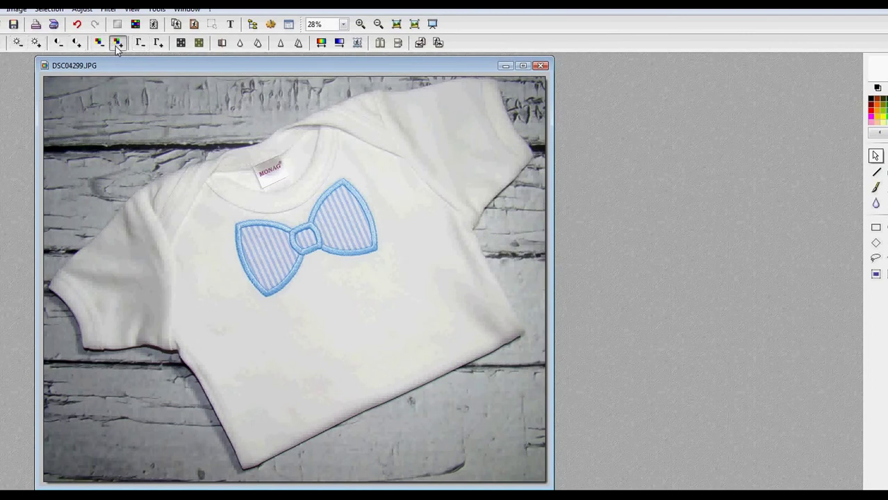
click(159, 43)
click(159, 48)
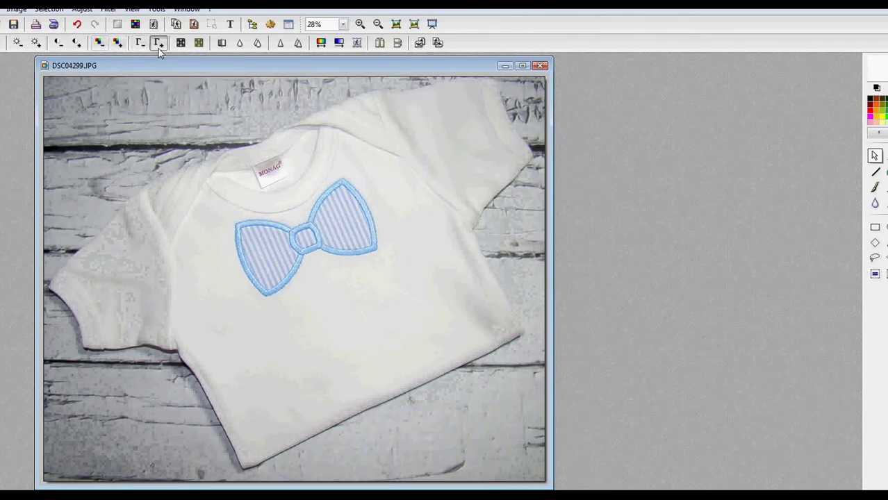
click(158, 47)
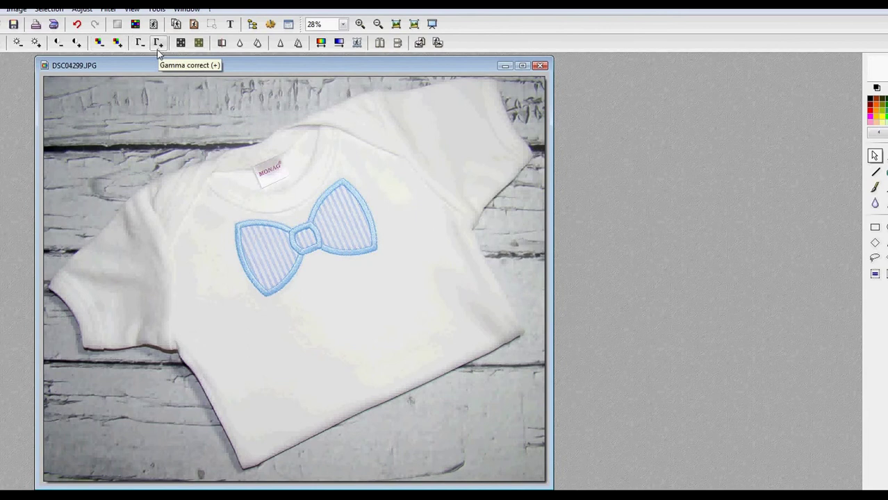
click(139, 43)
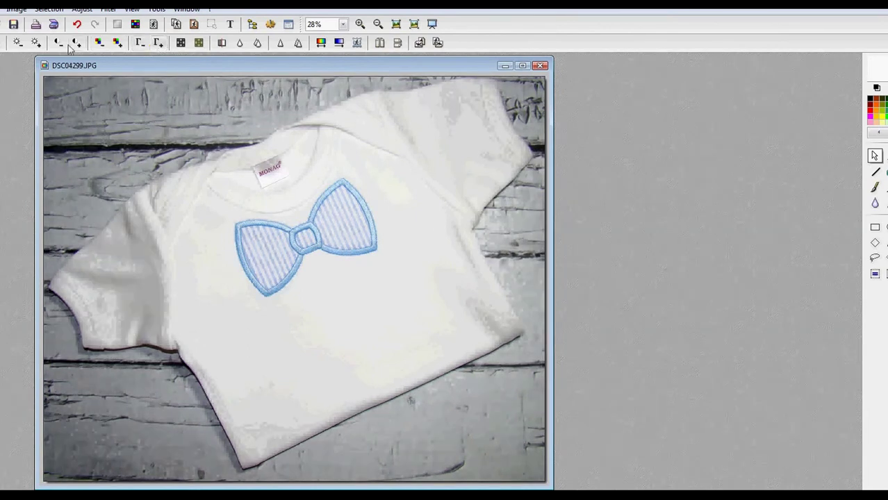
click(76, 45)
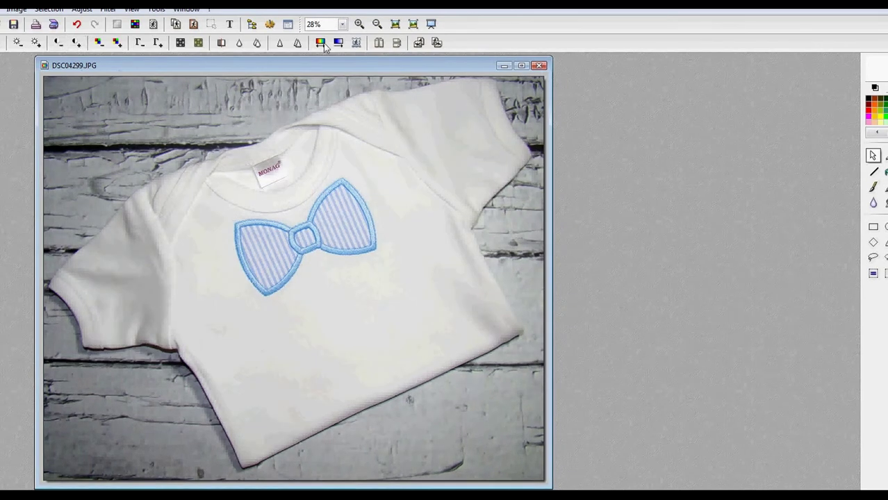
Start a new text on the photo and set its font to MarkerFinePoint-Plain with bold turned off.
click(227, 28)
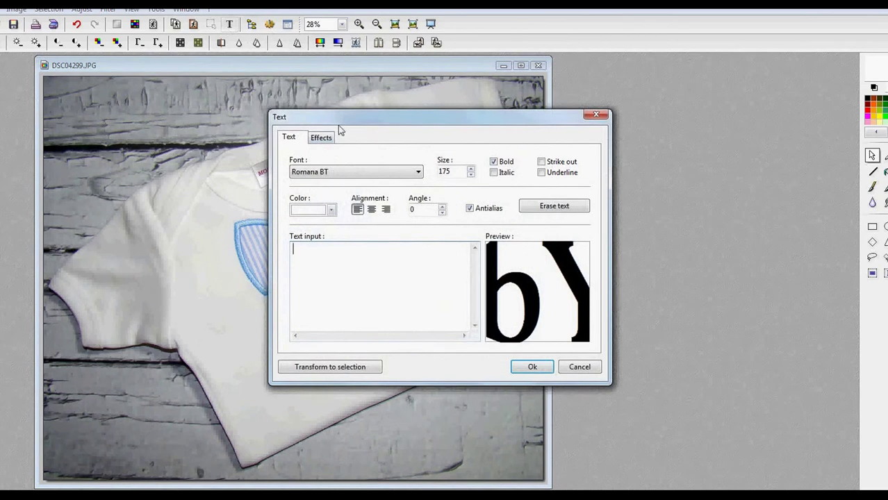
click(323, 171)
scroll(351, 232, down, 5)
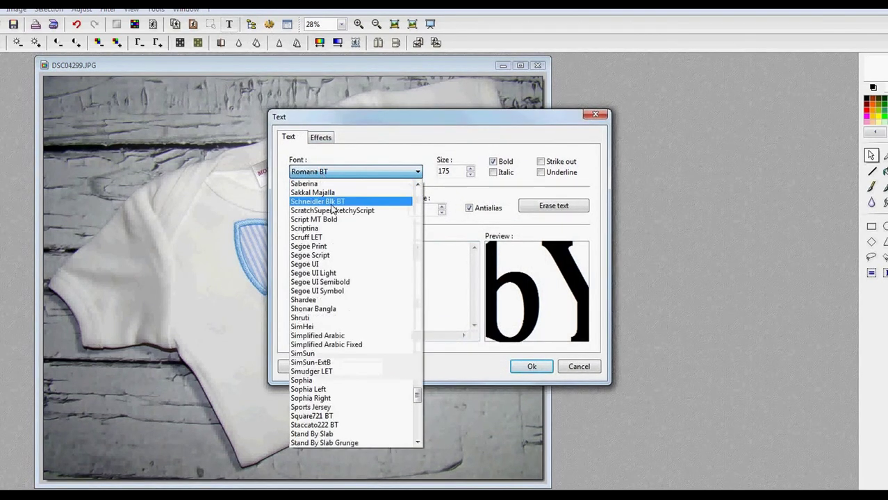
scroll(351, 236, down, 14)
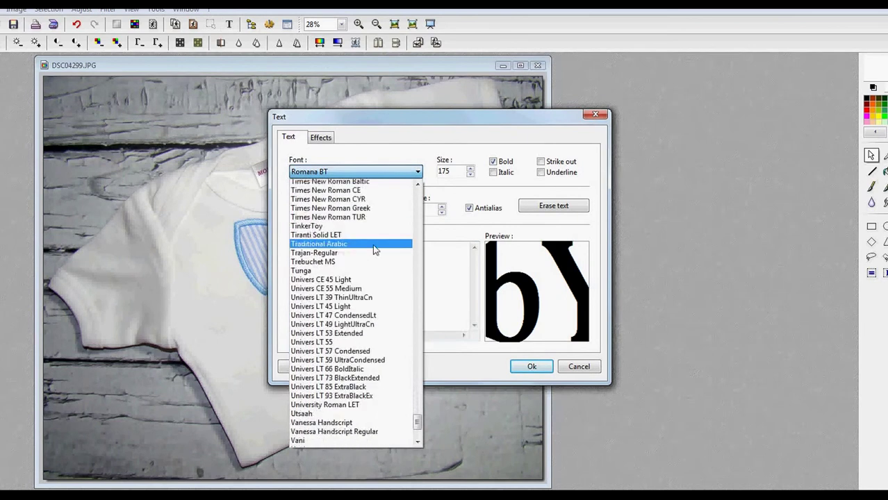
scroll(375, 248, down, 2)
scroll(376, 249, up, 4)
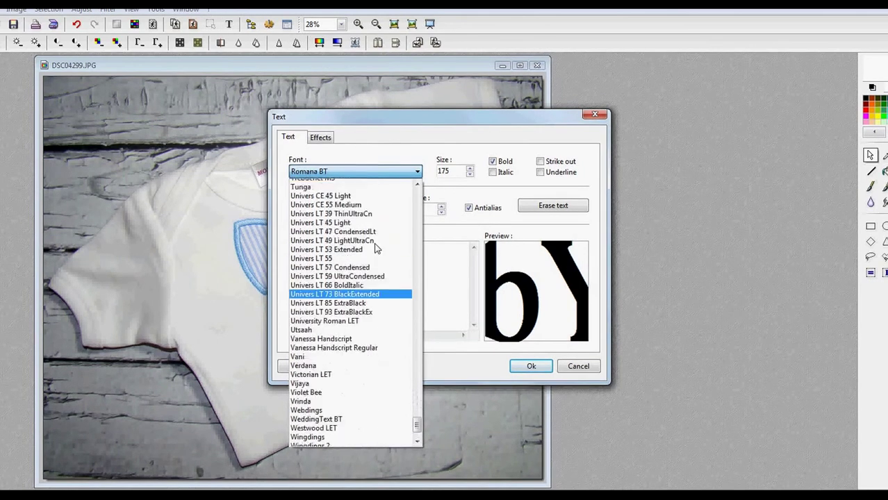
scroll(375, 249, up, 9)
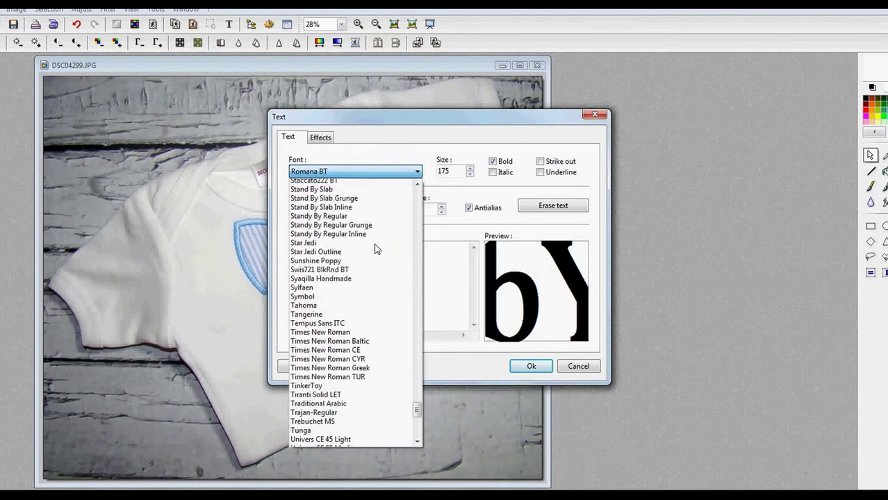
scroll(376, 245, up, 20)
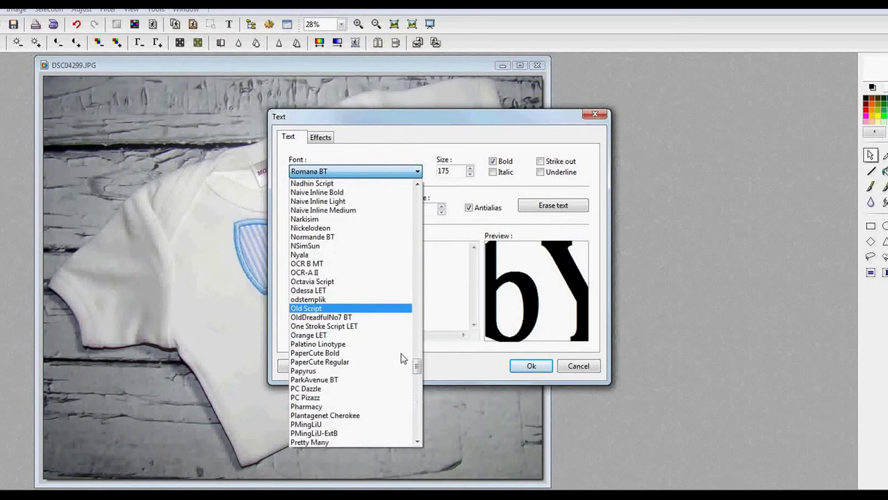
scroll(384, 303, up, 8)
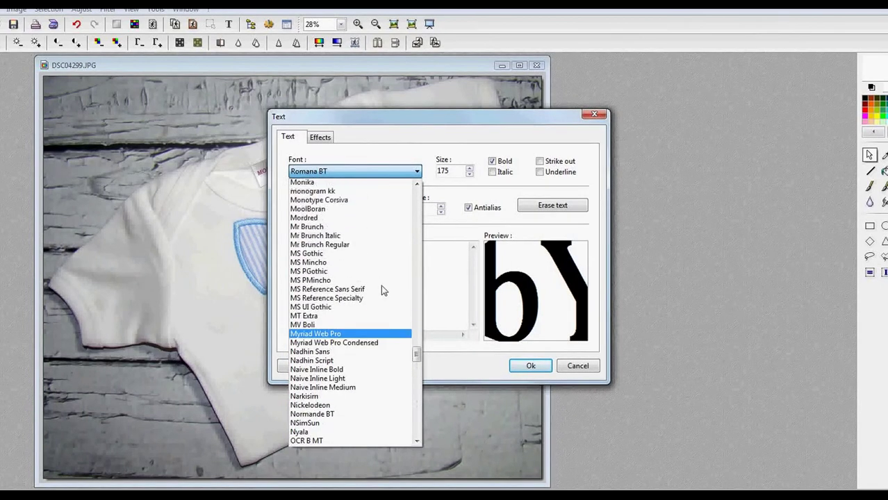
scroll(381, 290, up, 8)
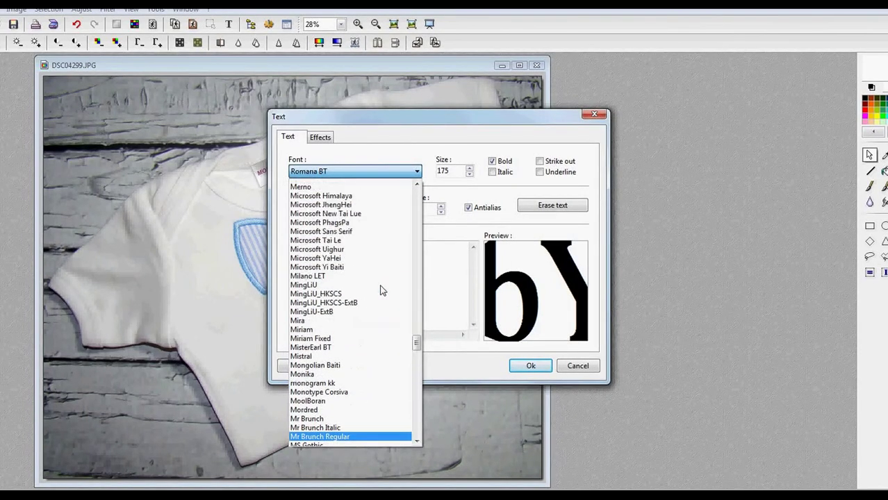
scroll(381, 291, up, 3)
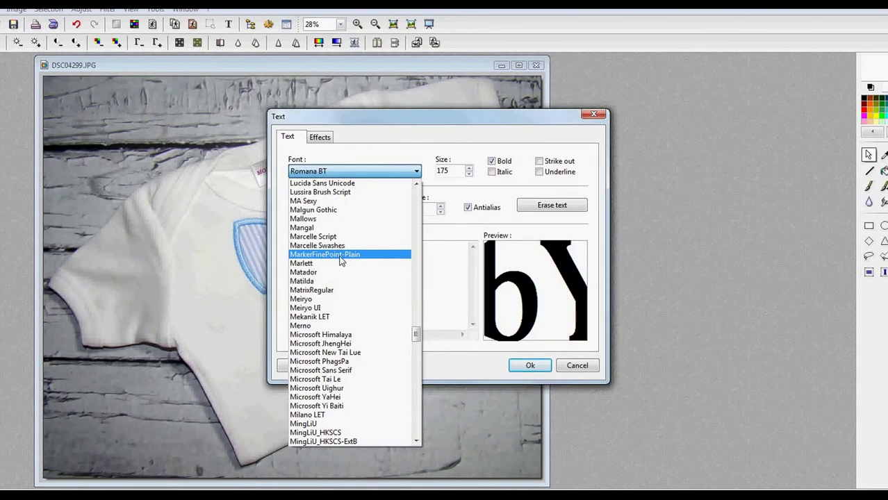
click(339, 255)
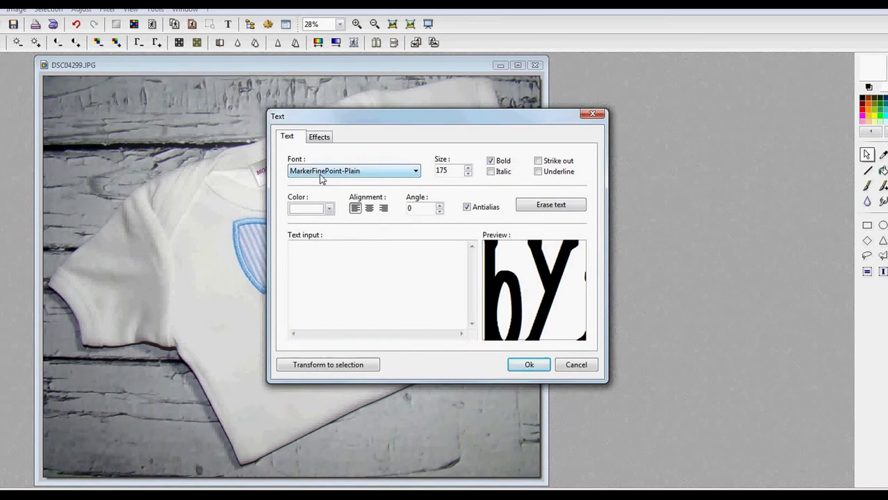
click(491, 161)
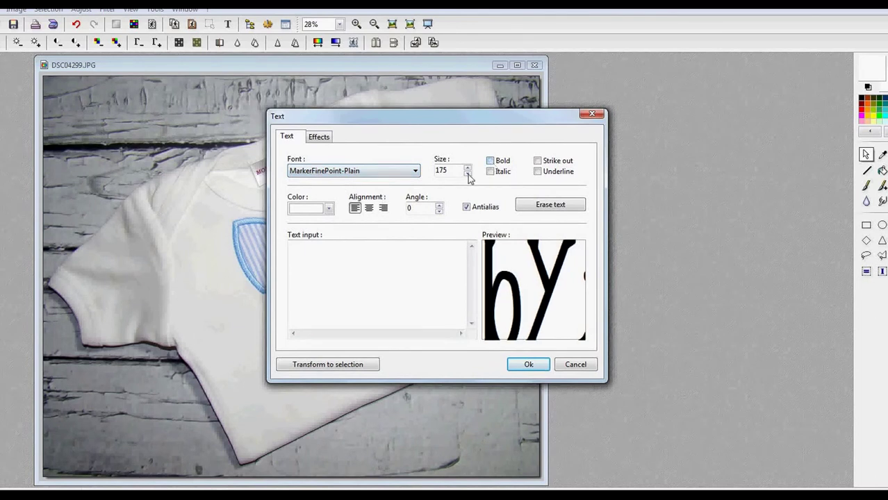
Enter WATERMARK as the text and set its opacity to 50%.
click(324, 258)
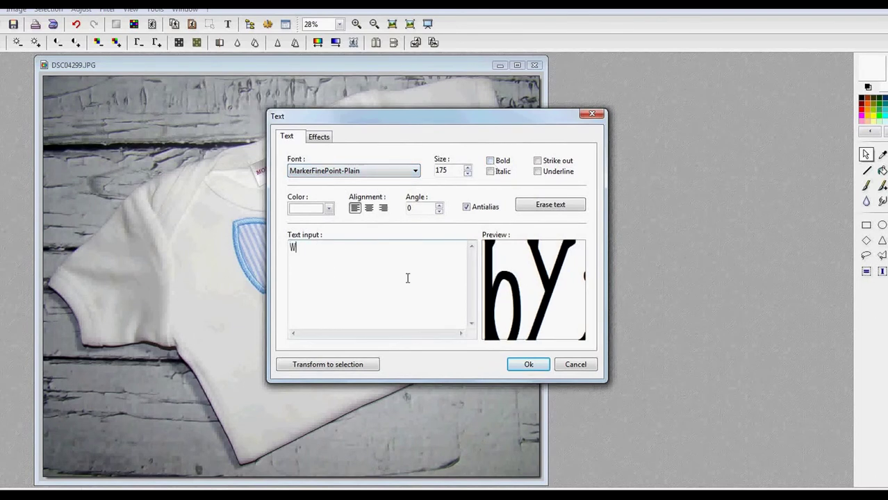
text(WATERMARK)
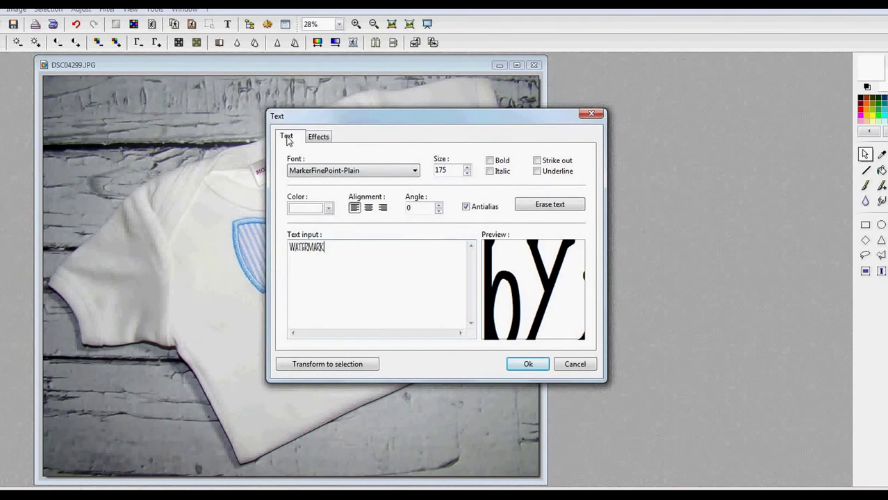
click(321, 141)
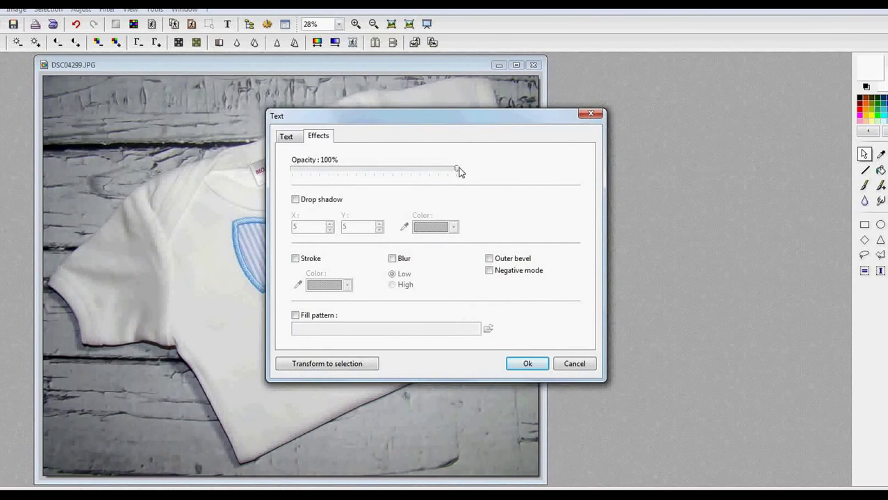
drag(456, 172, 367, 174)
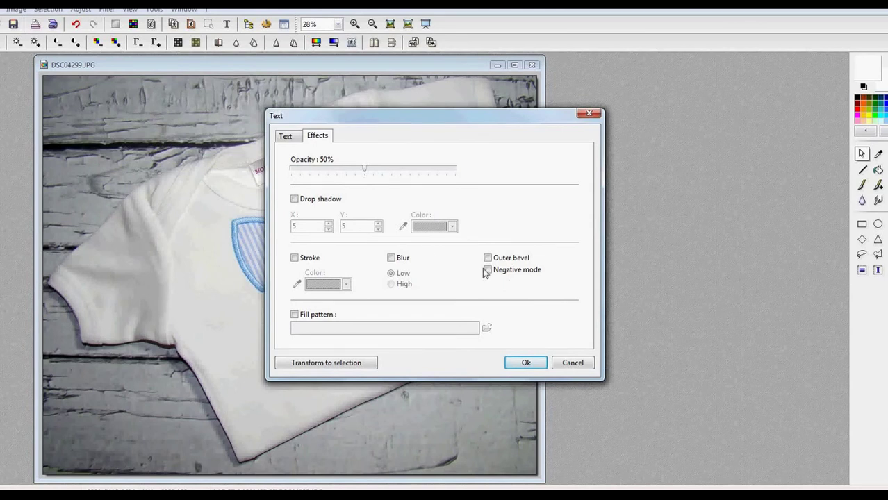
Place the WATERMARK text on the photo and set its size to 300.
click(525, 362)
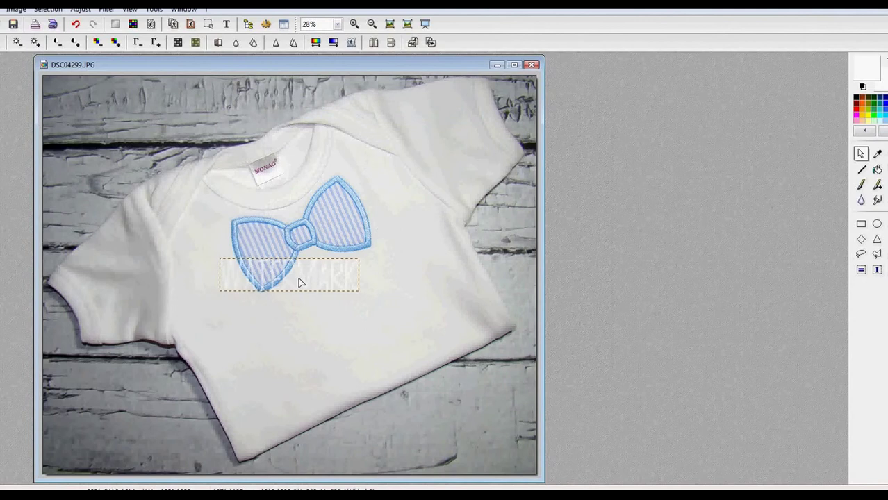
double_click(299, 282)
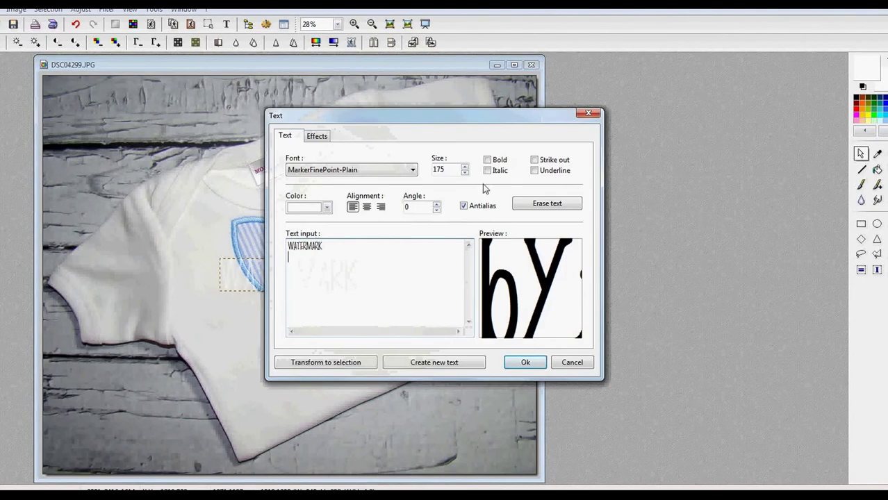
double_click(444, 170)
text(300)
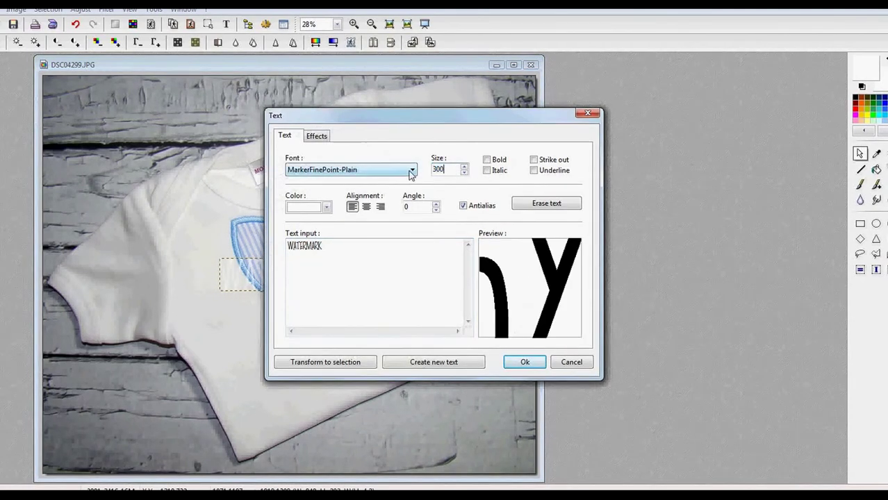
key(Return)
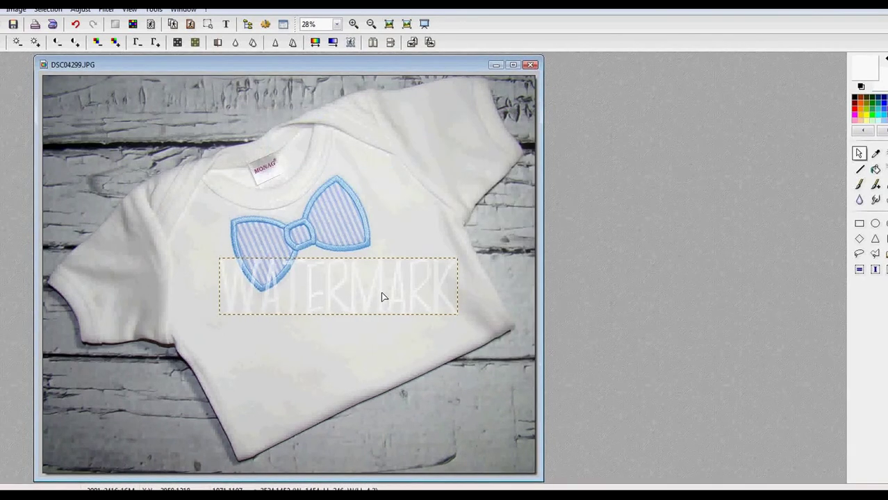
Move the WATERMARK text to the lower-right corner of the photo, below the shirt, and fix it onto the image.
drag(381, 297, 321, 269)
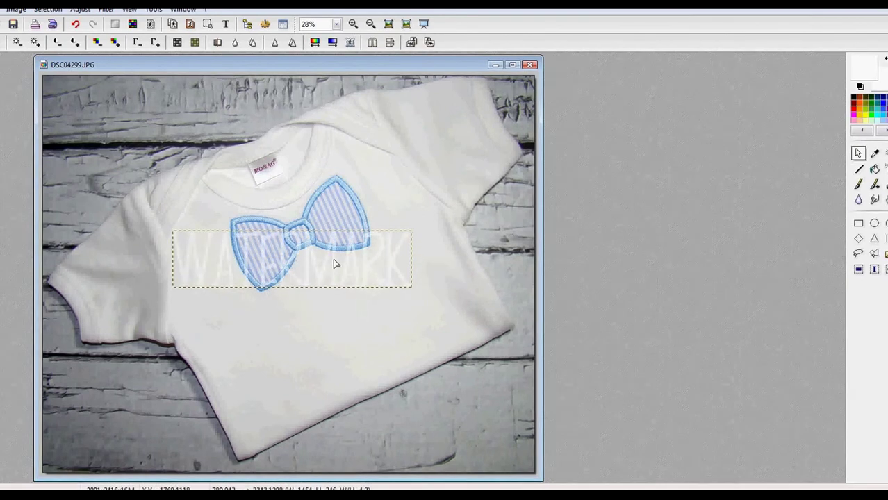
drag(333, 260, 437, 441)
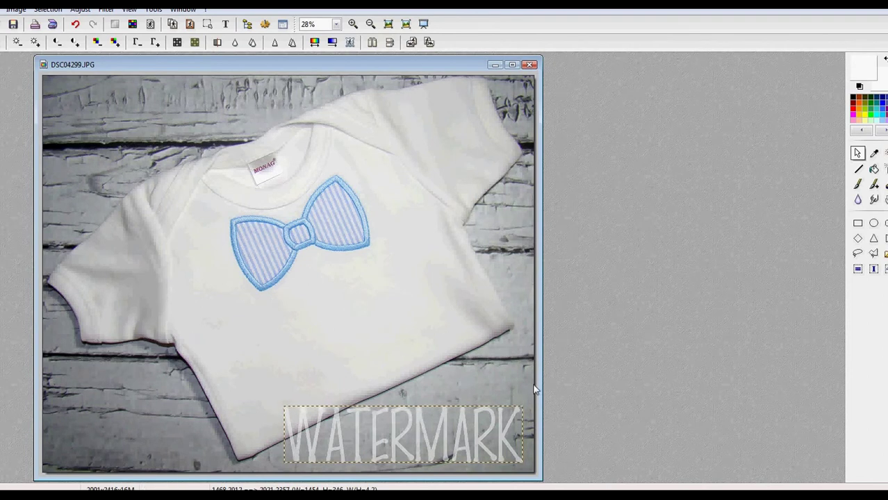
click(175, 275)
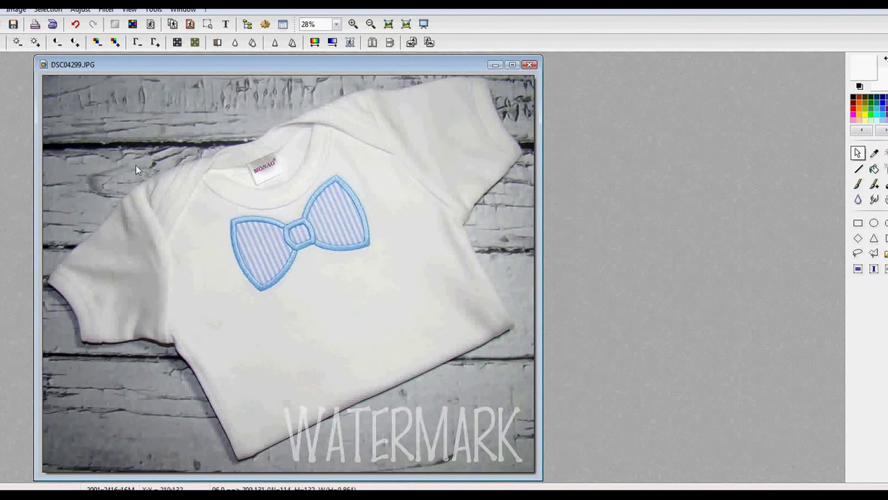
Try to crop the photo to the area just above the corner watermark.
mouse_move(59, 77)
mouse_down()
mouse_move(514, 381)
mouse_move(529, 403)
mouse_up()
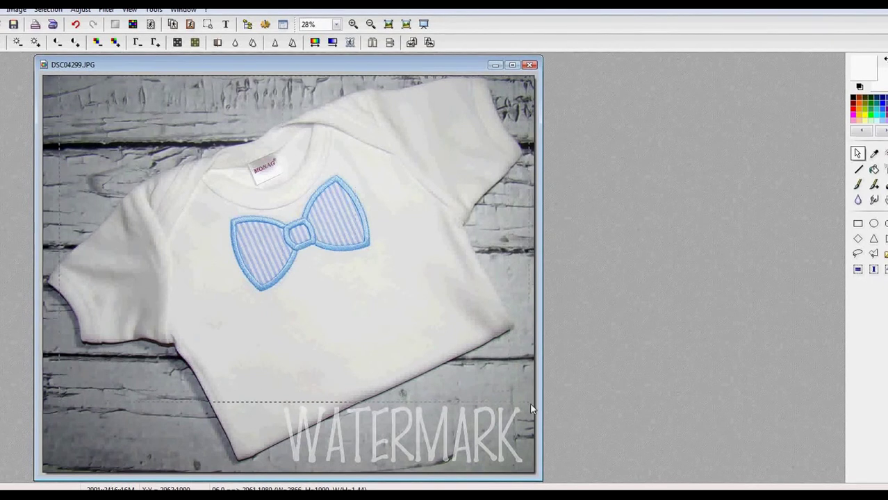
right_click(407, 291)
click(462, 332)
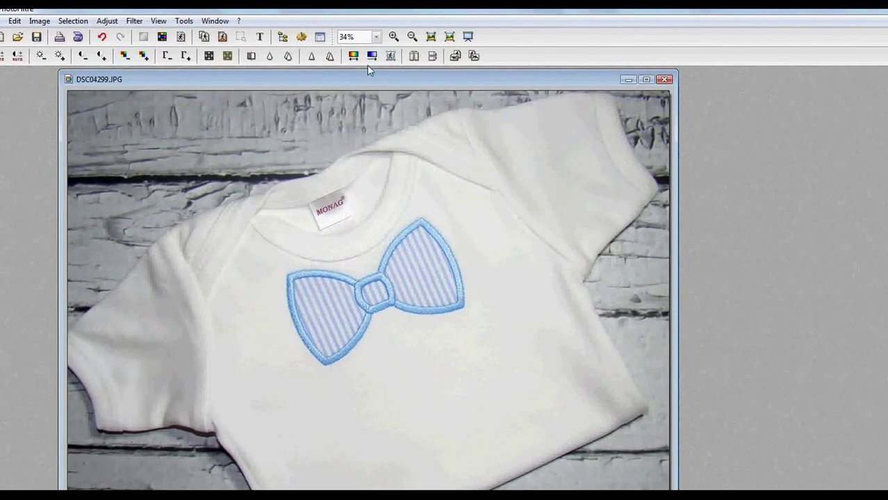
Undo the crop and the placement of the corner watermark.
click(92, 28)
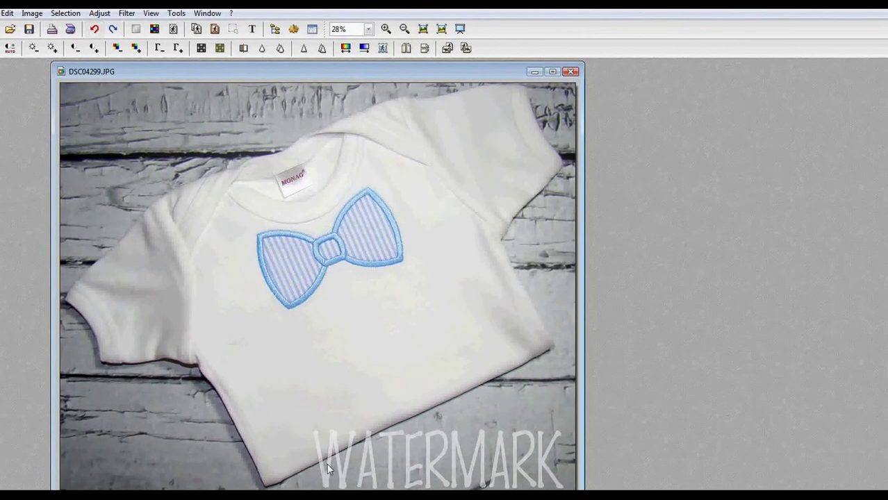
click(95, 29)
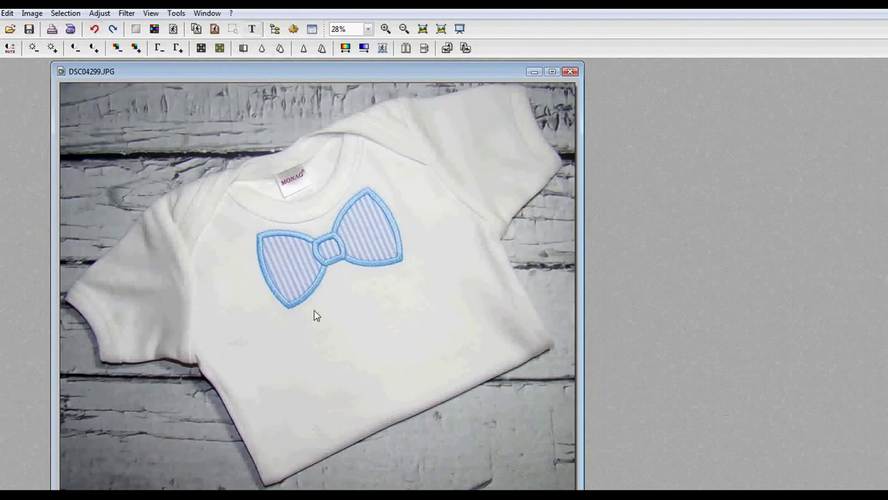
Insert the WATERMARK text again at an angle of 45 and move it over the bow tie.
click(252, 28)
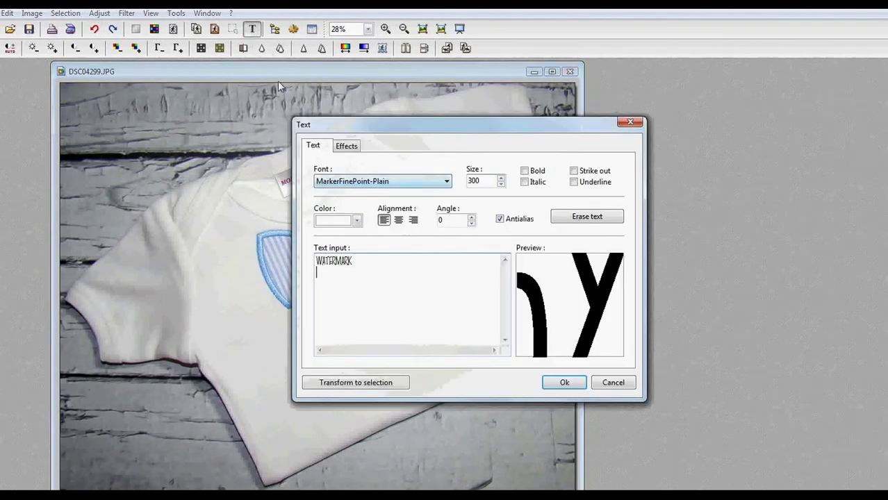
double_click(442, 221)
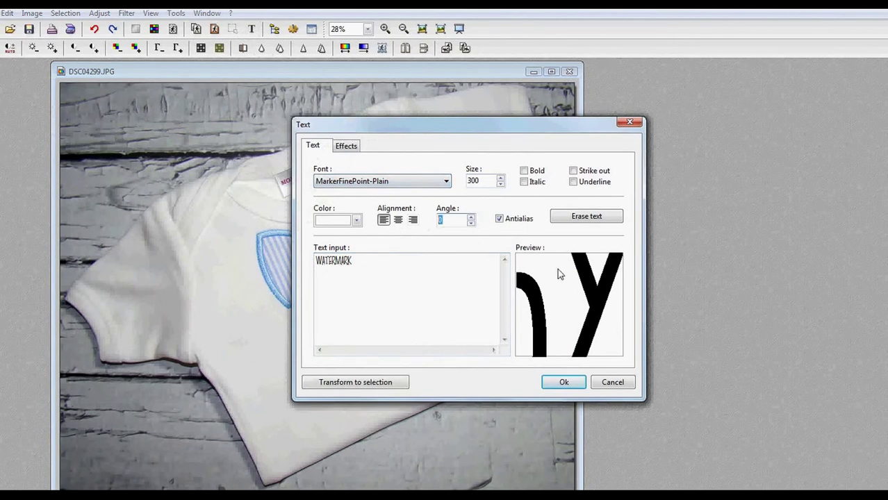
key(Return)
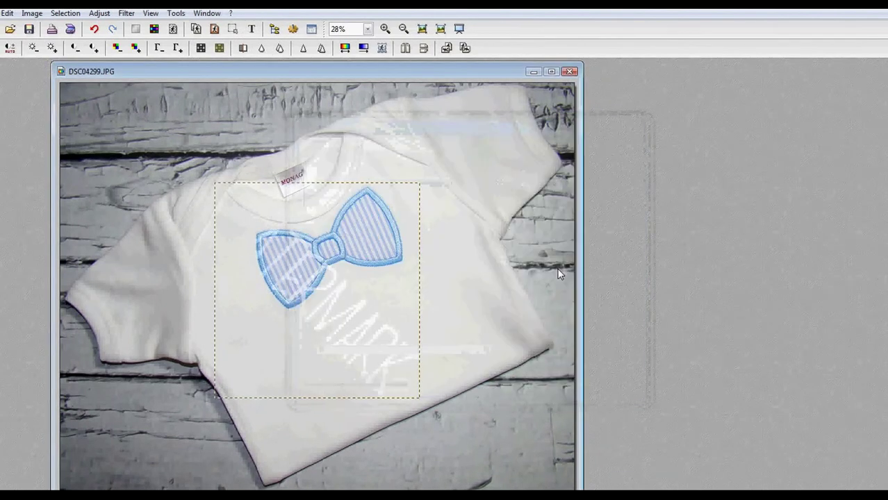
mouse_move(337, 278)
mouse_down()
mouse_move(359, 252)
mouse_move(379, 259)
mouse_move(346, 288)
mouse_up()
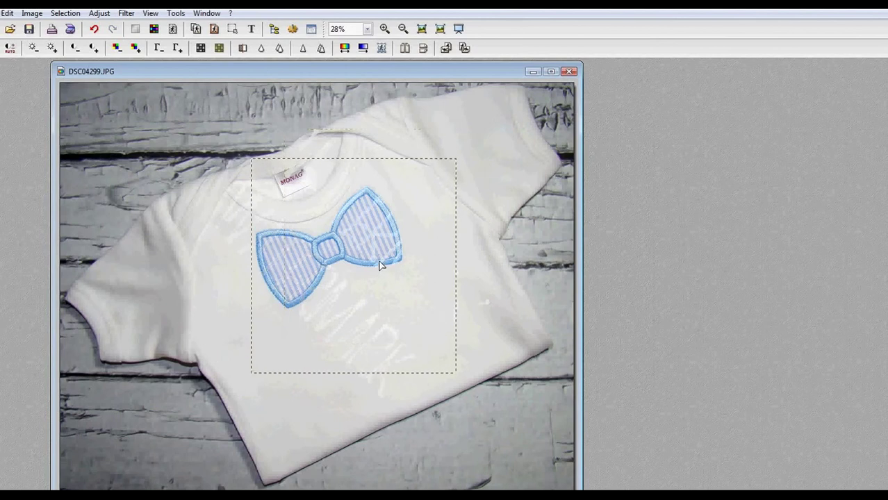
Change the font of the angled watermark text to Times New Roman.
double_click(389, 308)
click(382, 184)
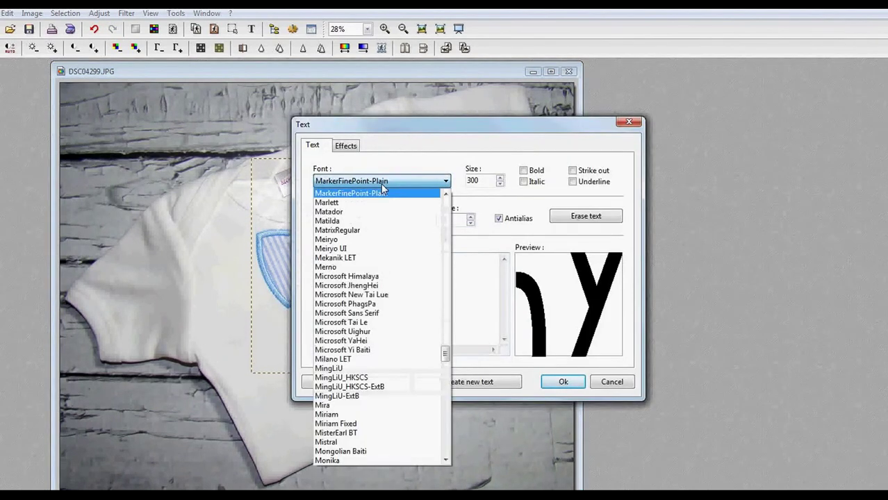
scroll(372, 221, down, 10)
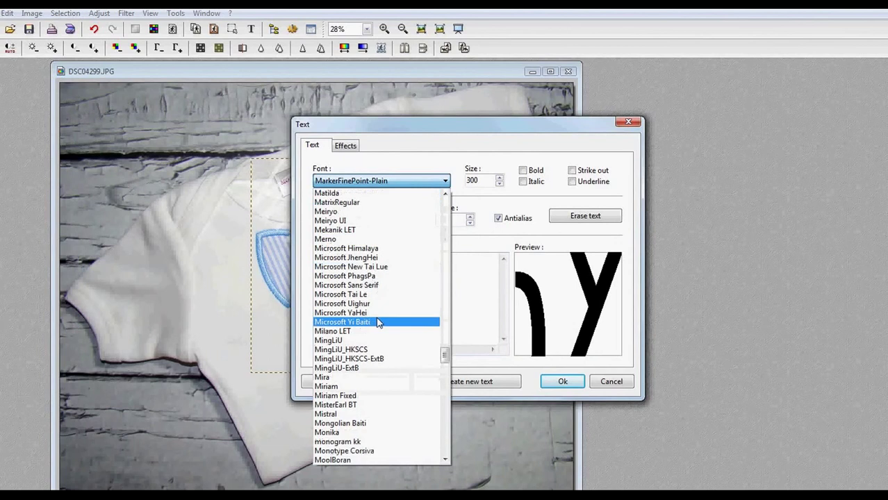
scroll(376, 328, down, 7)
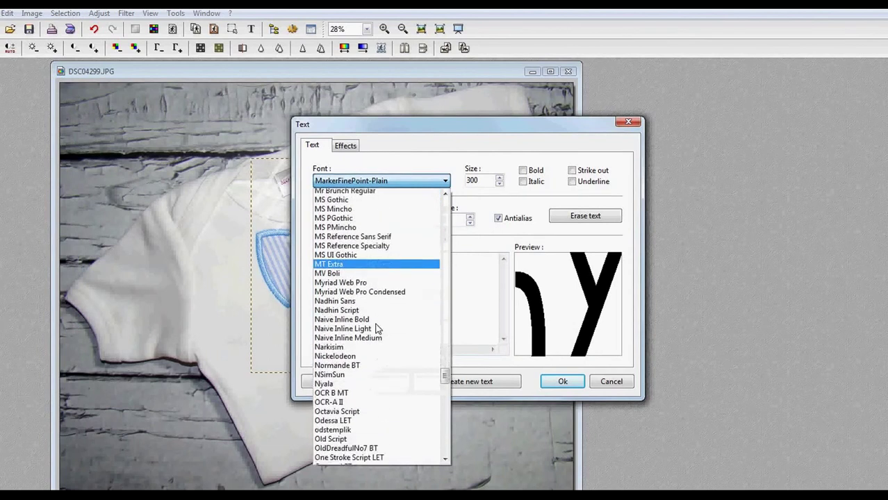
scroll(380, 327, down, 6)
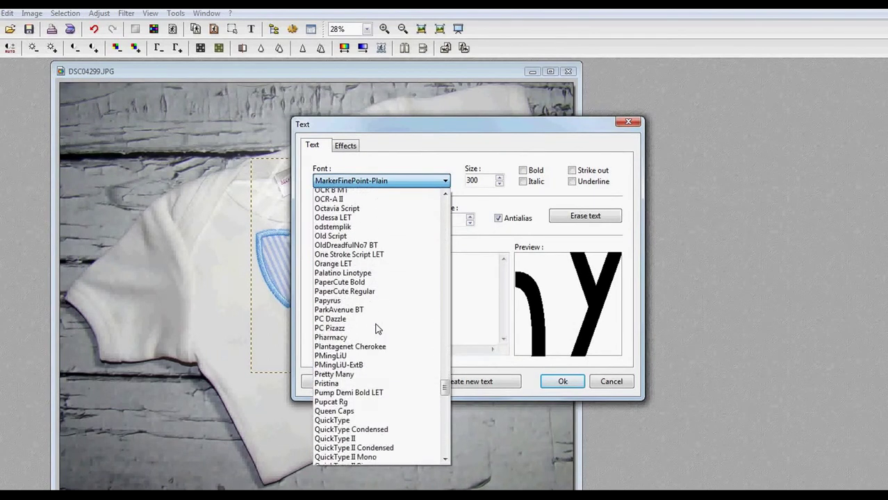
text(ti)
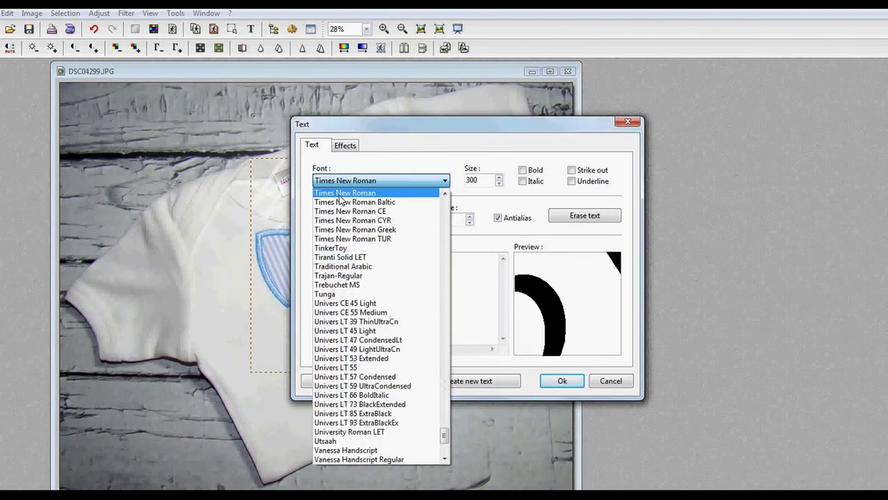
key(Return)
Replace the text with lowercase watermark and set its angle to -45.
double_click(373, 280)
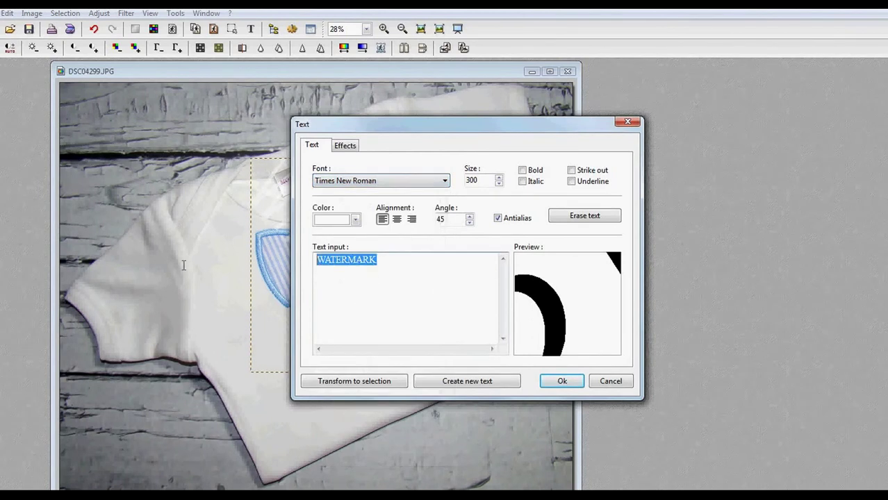
key(BackSpace)
text(watermark)
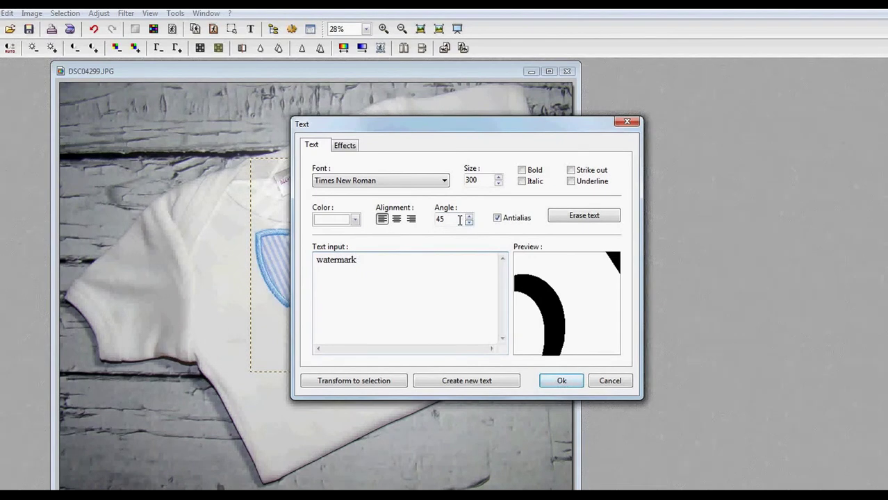
drag(460, 220, 434, 235)
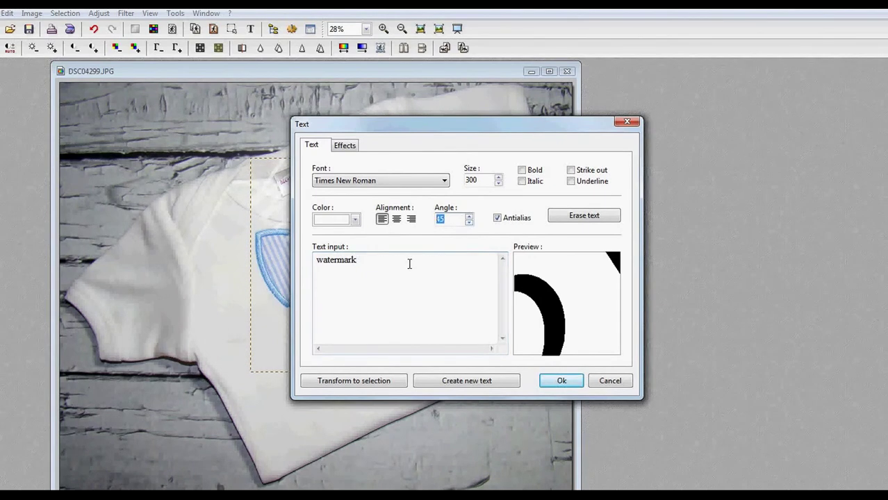
text(-45)
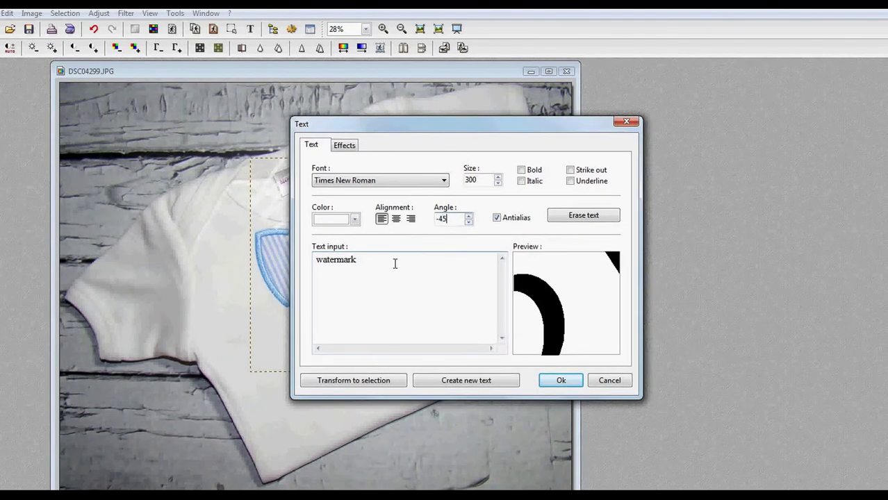
key(Return)
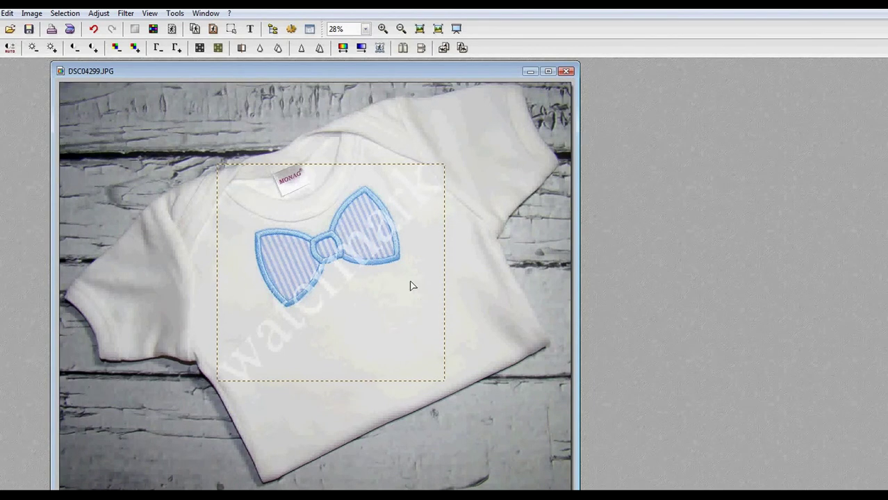
Raise the opacity of the diagonal watermark text to 75%.
double_click(338, 281)
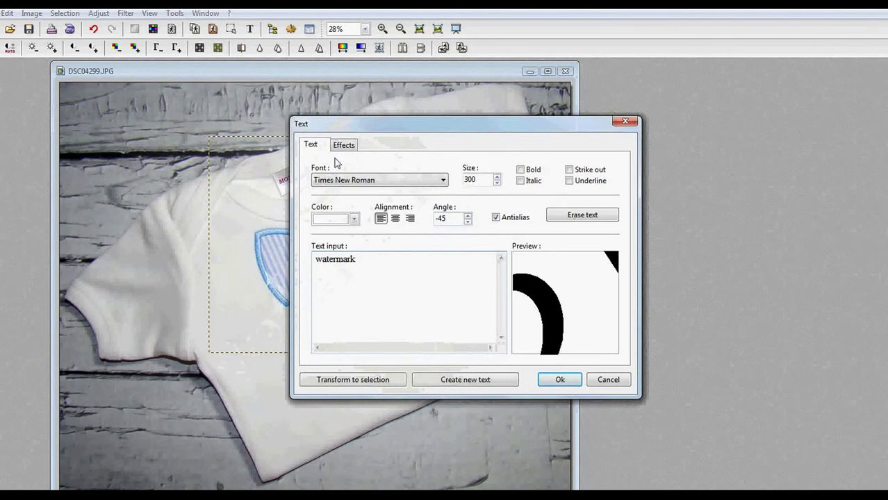
click(343, 146)
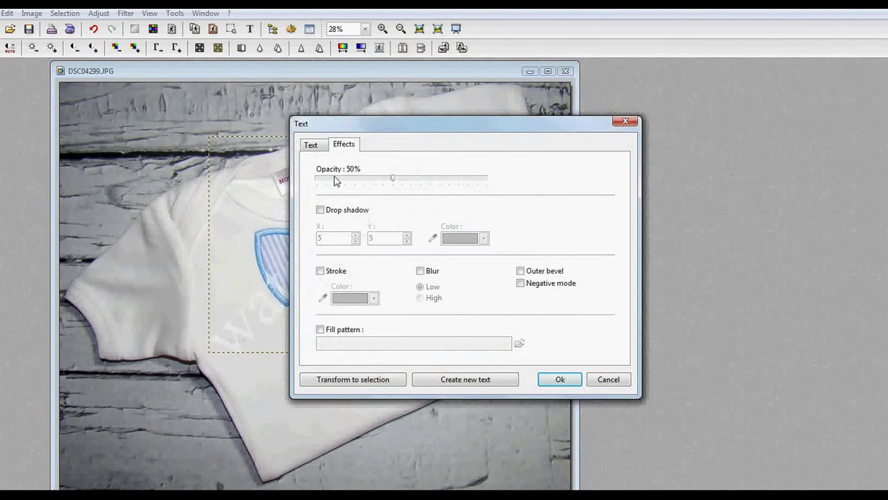
drag(392, 183, 438, 182)
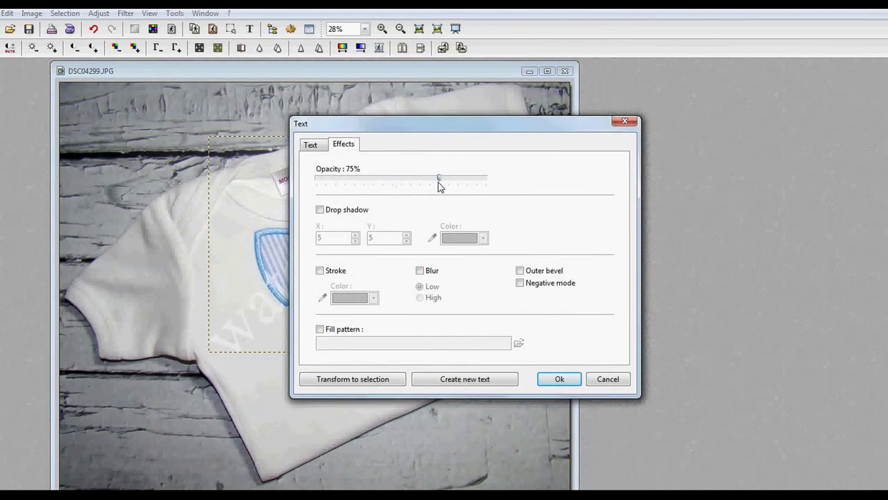
click(543, 376)
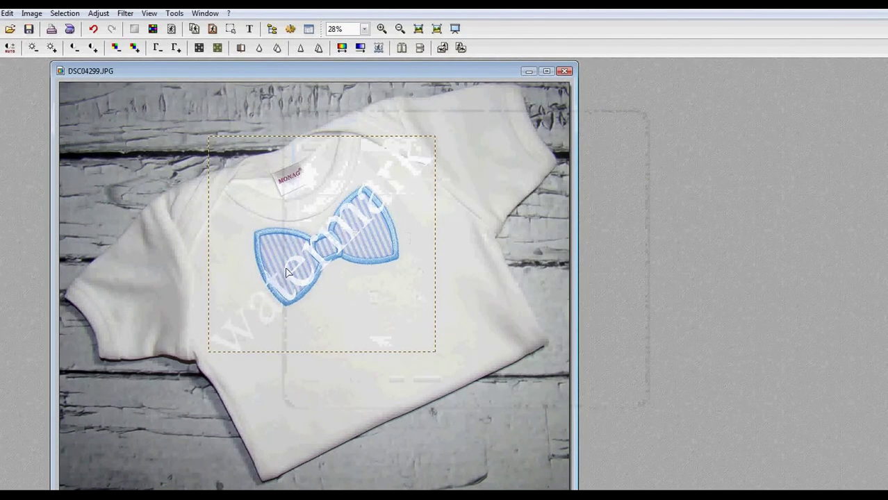
Set the diagonal watermark text's opacity to 50% and fix it onto the photo.
double_click(349, 217)
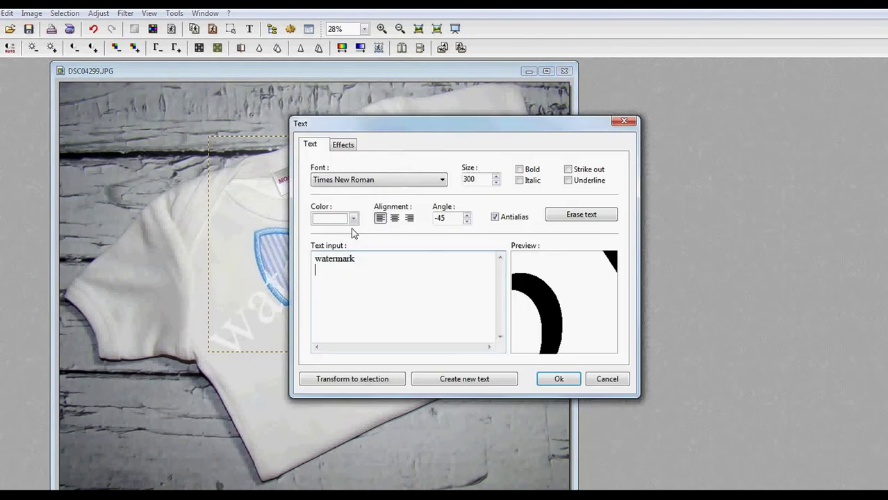
click(345, 146)
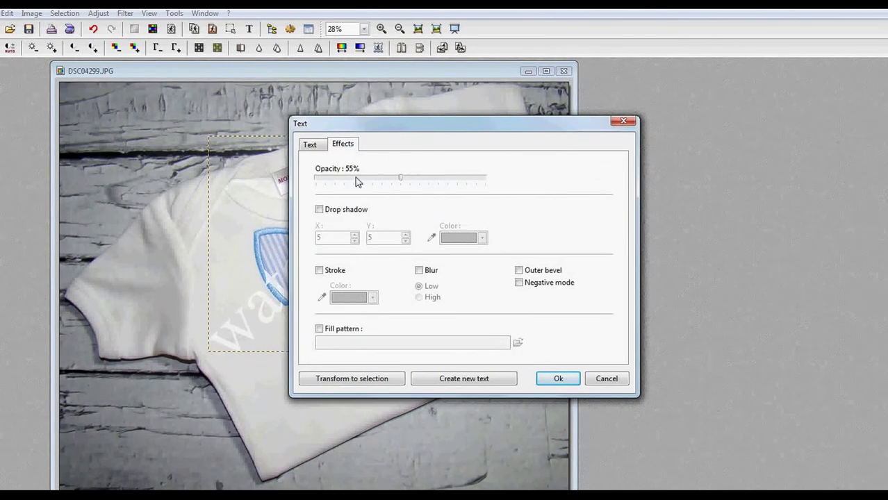
click(355, 177)
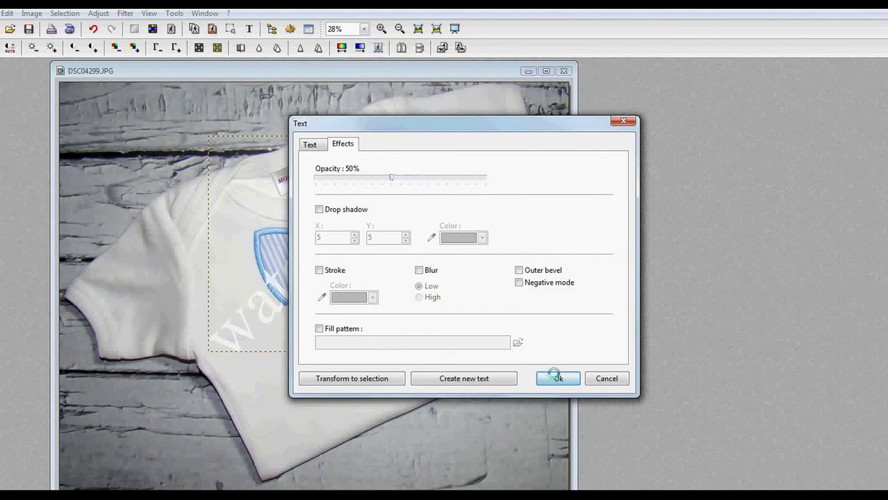
click(549, 380)
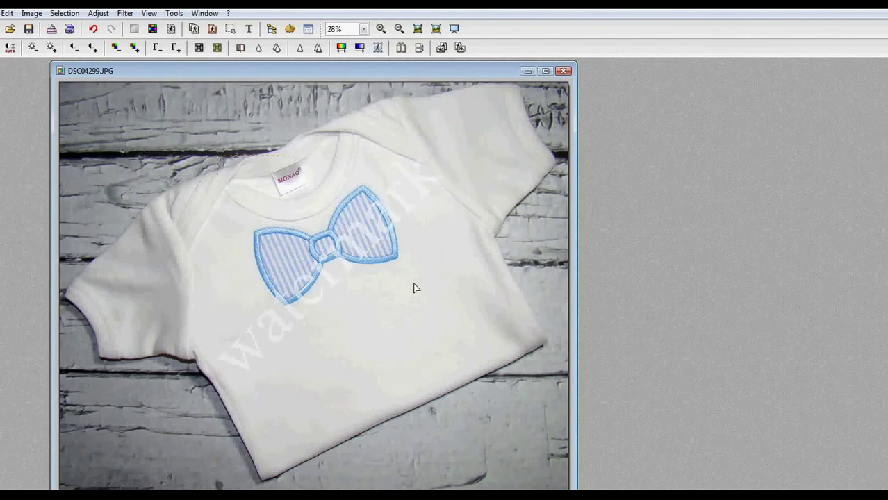
click(2, 13)
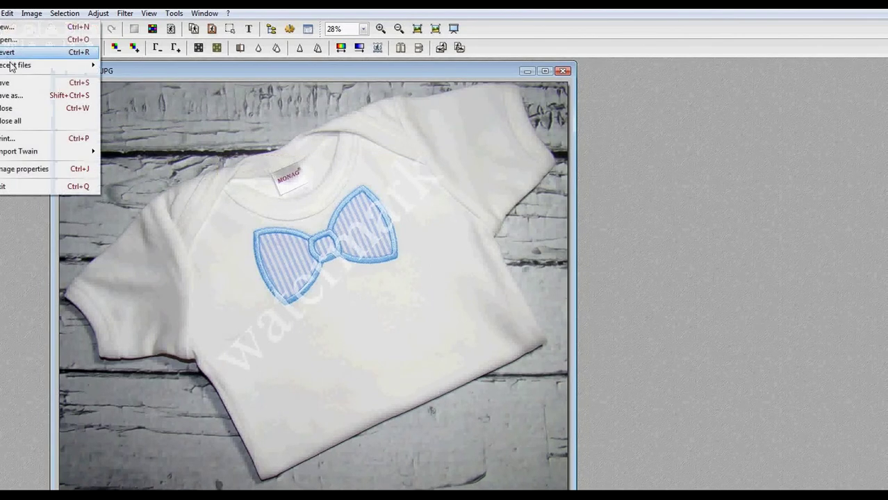
click(22, 99)
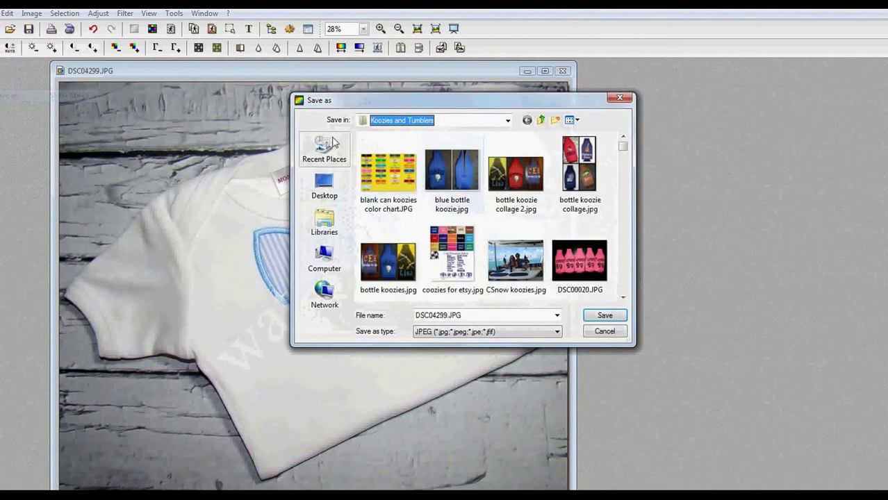
click(605, 332)
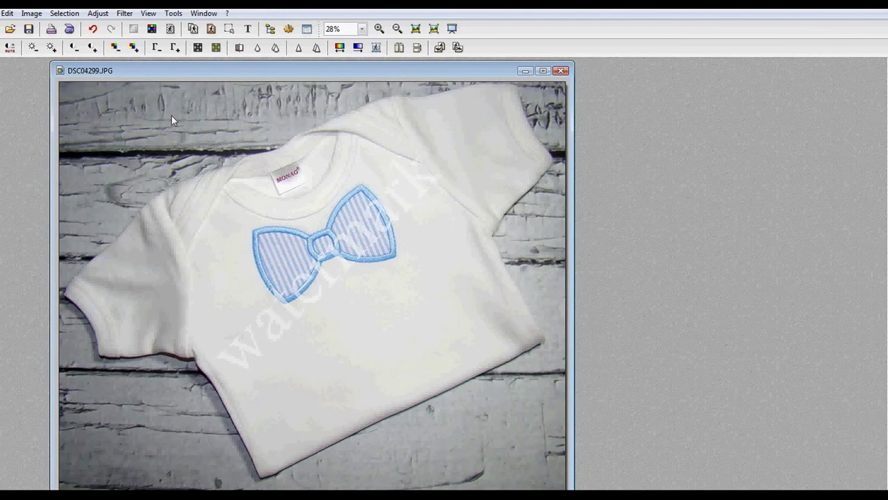
click(0, 13)
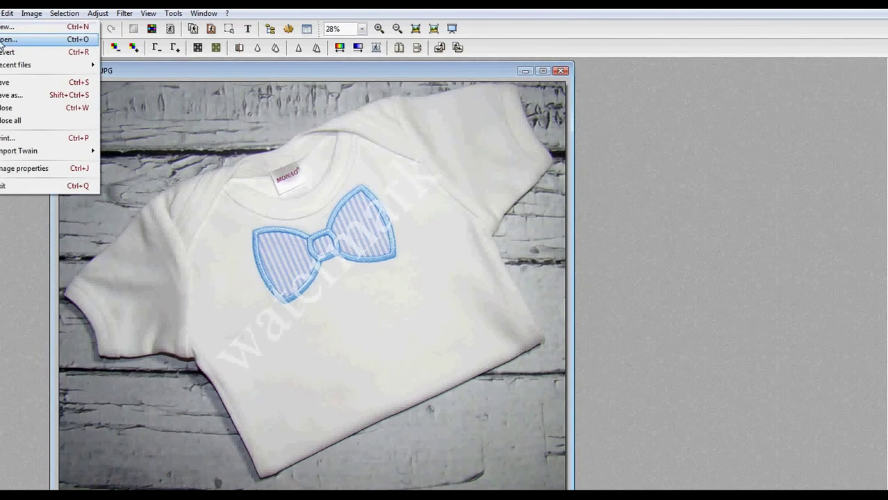
click(3, 40)
click(281, 225)
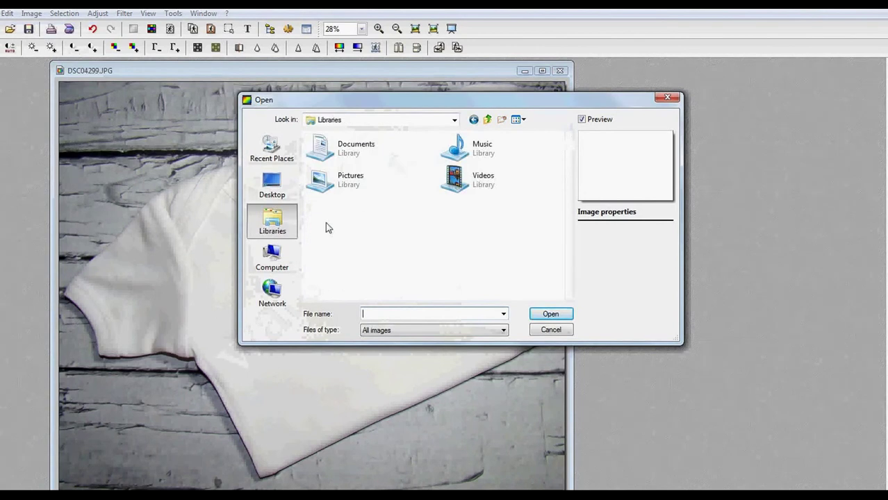
click(278, 183)
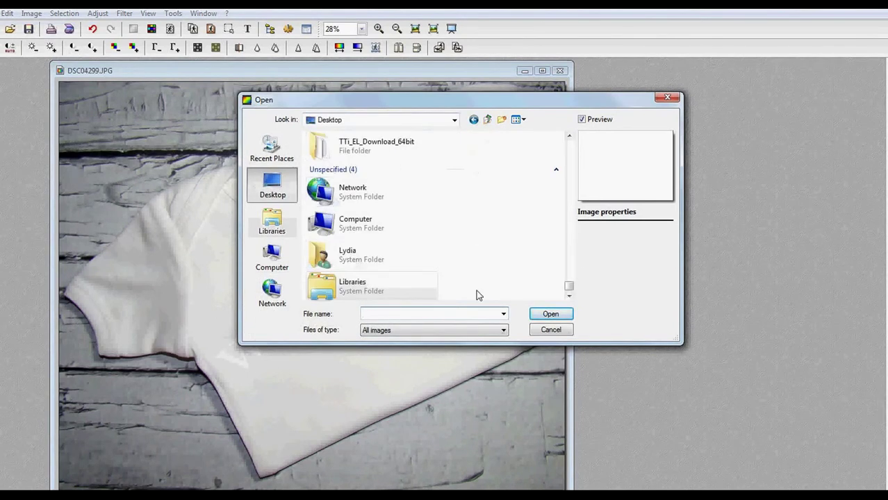
drag(568, 287, 558, 143)
double_click(395, 160)
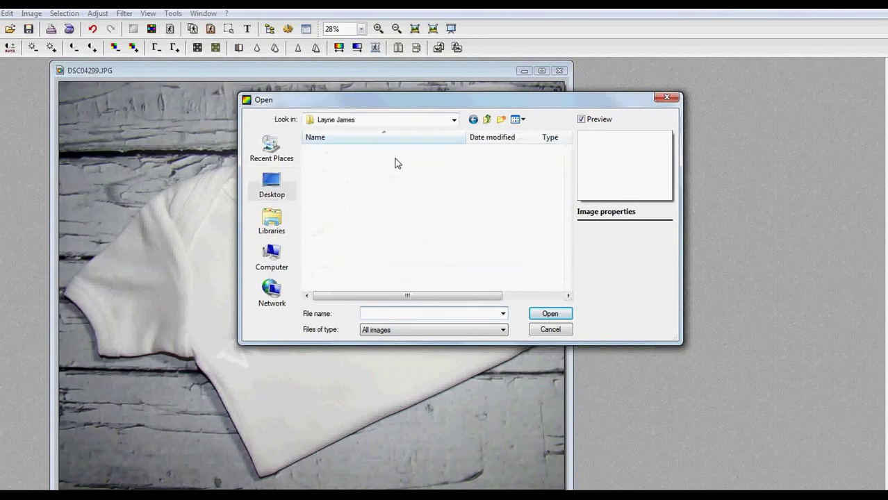
scroll(372, 247, down, 5)
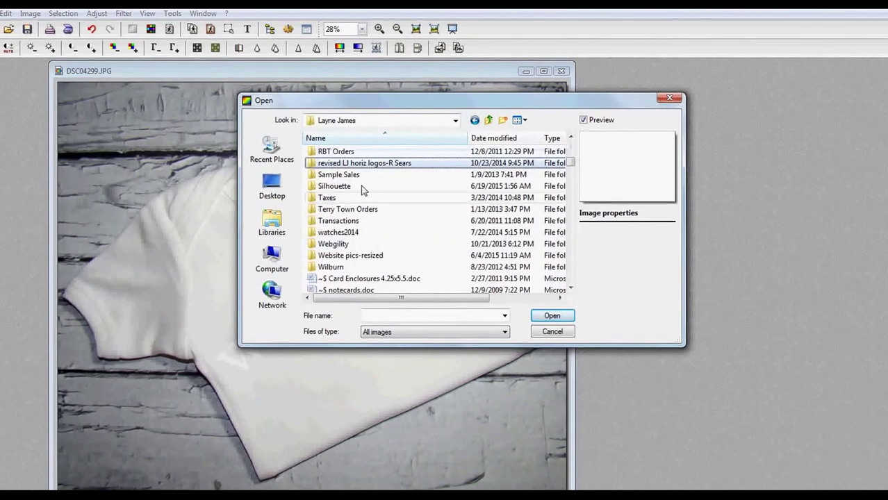
click(357, 164)
double_click(357, 164)
Find the round LJ logo in the folder and open Layne-James-Vector-Logos_06 no bkgrd.jpg.
click(455, 257)
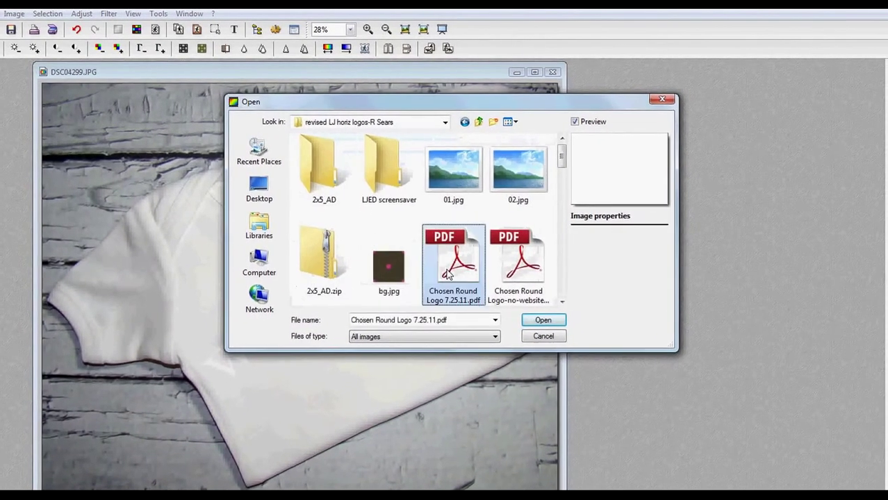
scroll(442, 275, down, 5)
scroll(442, 276, up, 5)
scroll(442, 276, down, 6)
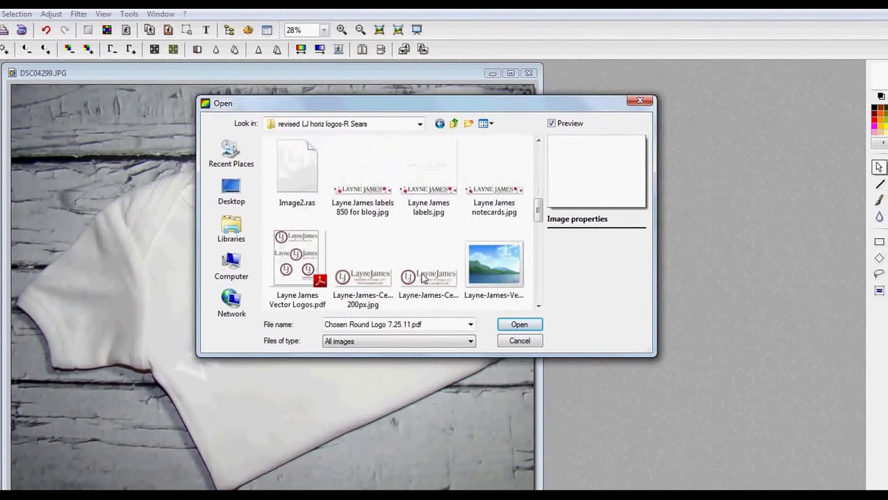
scroll(417, 278, down, 5)
double_click(356, 174)
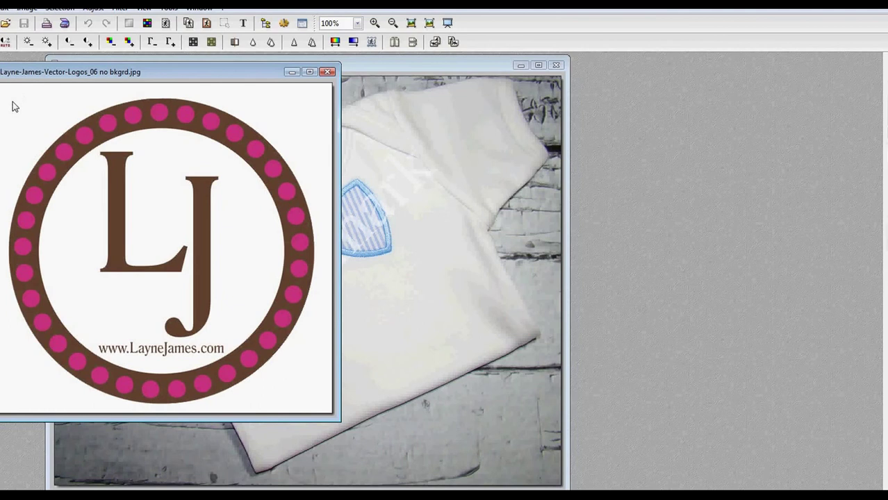
Draw an elliptical selection around the round LJ logo and adjust its edges to fit the logo's outer brown ring.
drag(127, 205, 314, 402)
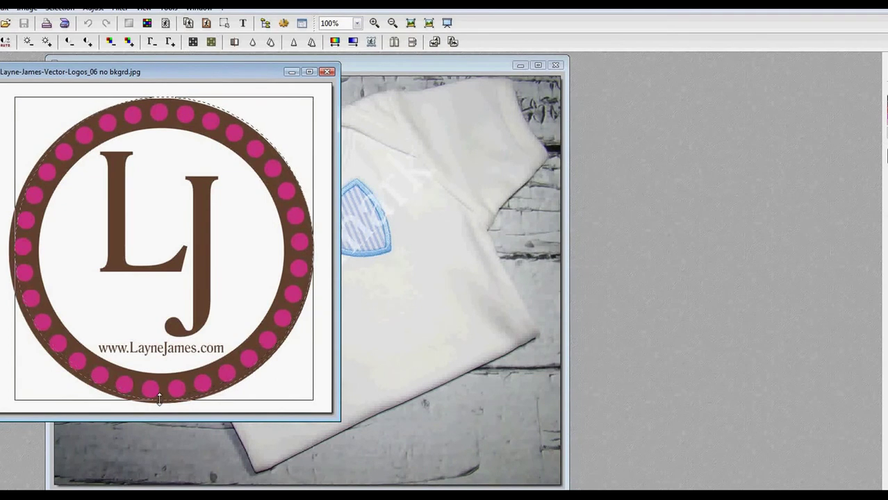
drag(161, 396, 160, 400)
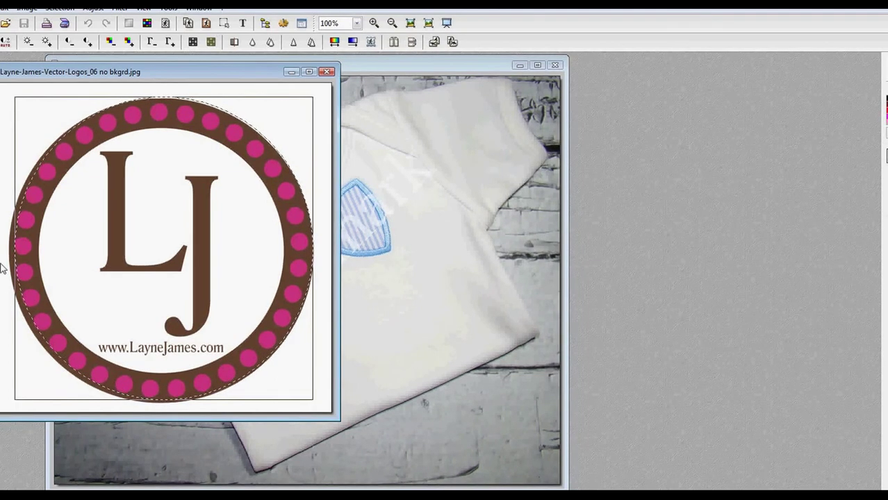
drag(18, 264, 12, 265)
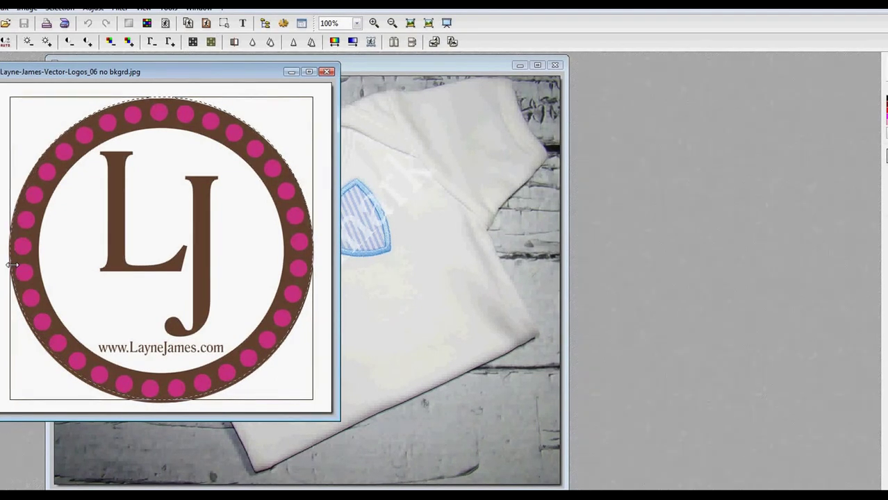
drag(175, 142, 175, 152)
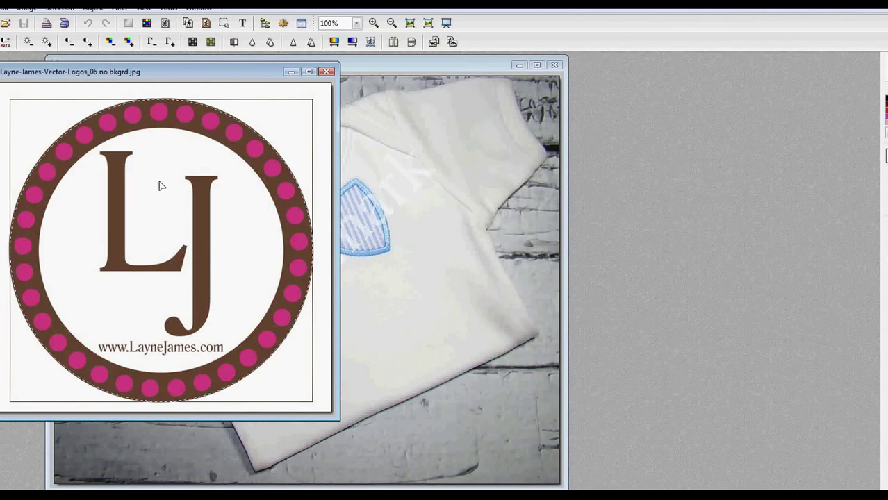
Paste the selected round logo into the DSC04299.JPG shirt photo and move it beside the bow tie's right end.
click(413, 223)
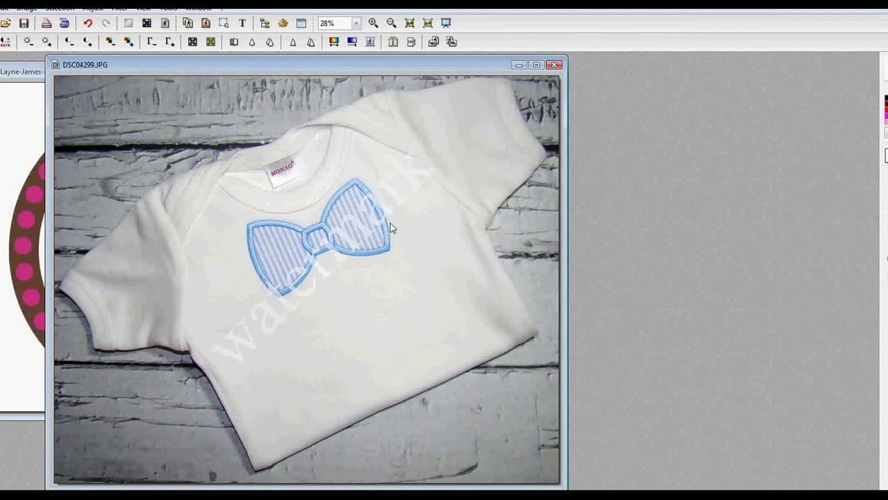
key(ctrl+v)
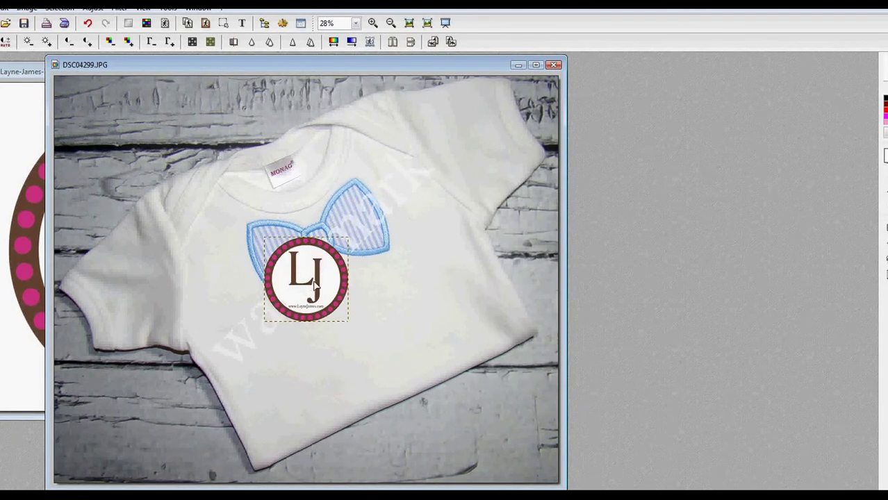
drag(310, 288, 421, 276)
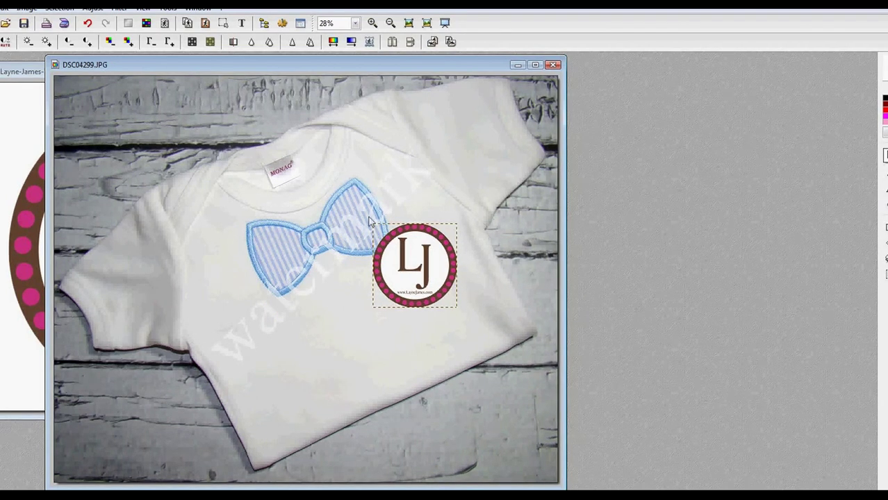
Resize the pasted logo to a width of 250 pixels with its aspect ratio preserved.
right_click(425, 266)
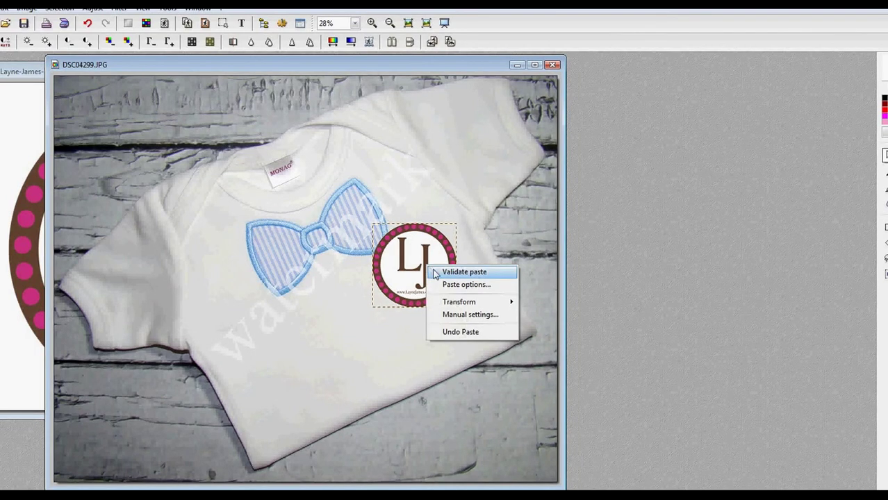
click(464, 317)
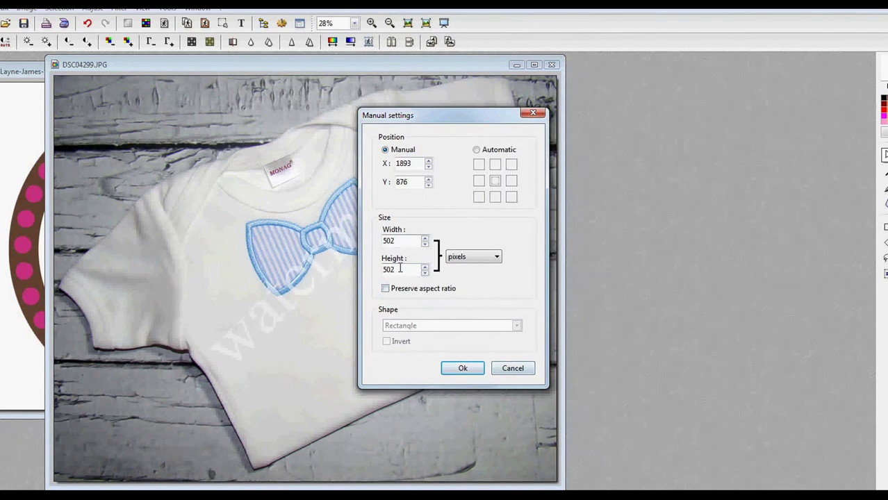
click(385, 288)
drag(427, 119, 553, 121)
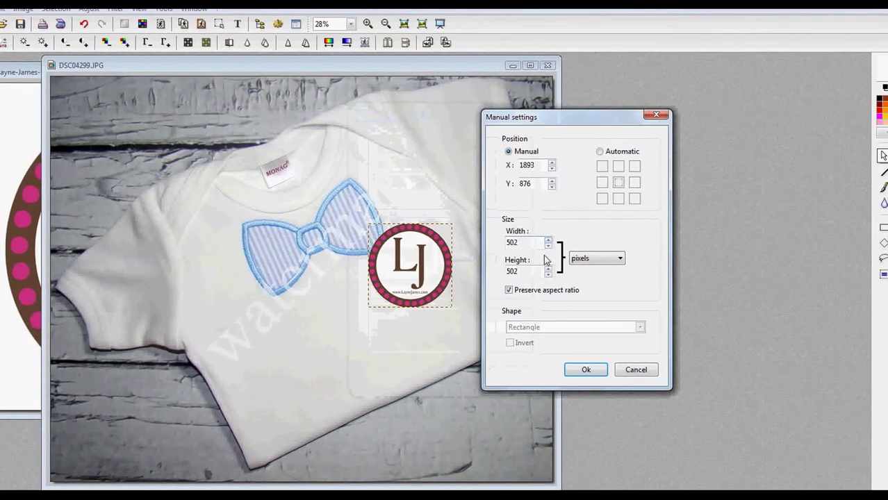
click(528, 242)
double_click(514, 243)
text(250)
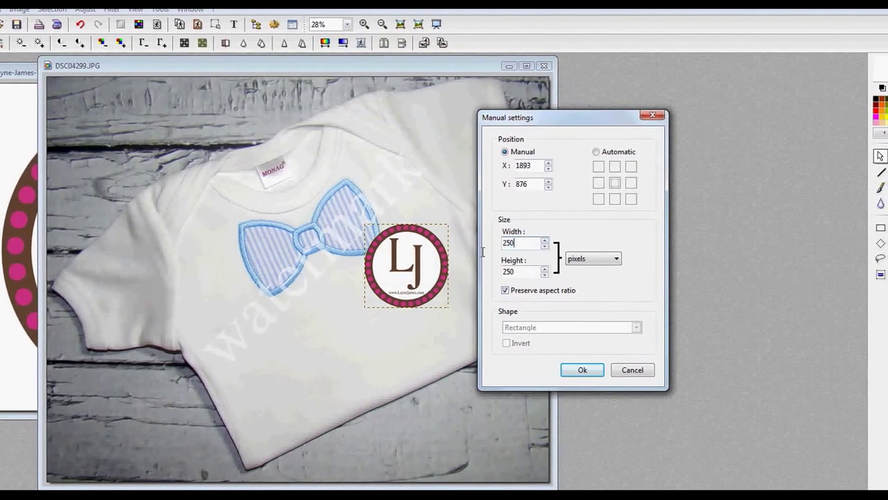
key(Return)
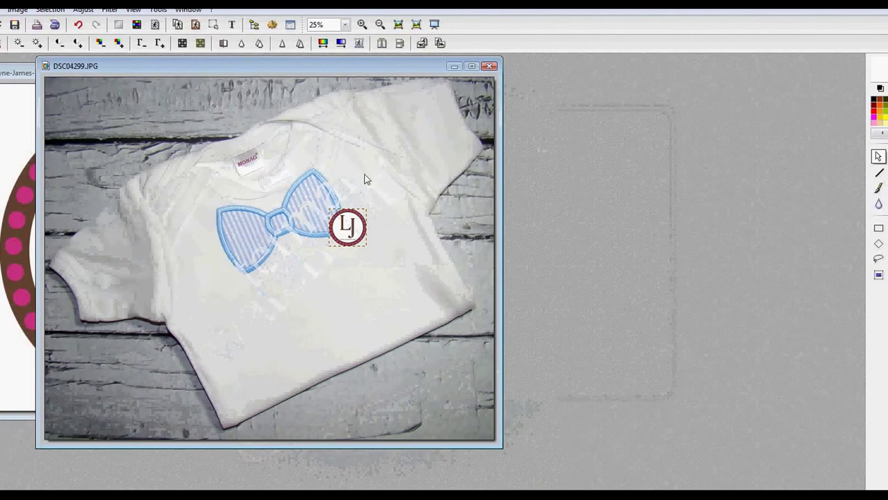
Set the pasted logo's opacity to 50%.
scroll(367, 180, down, 2)
scroll(360, 237, up, 4)
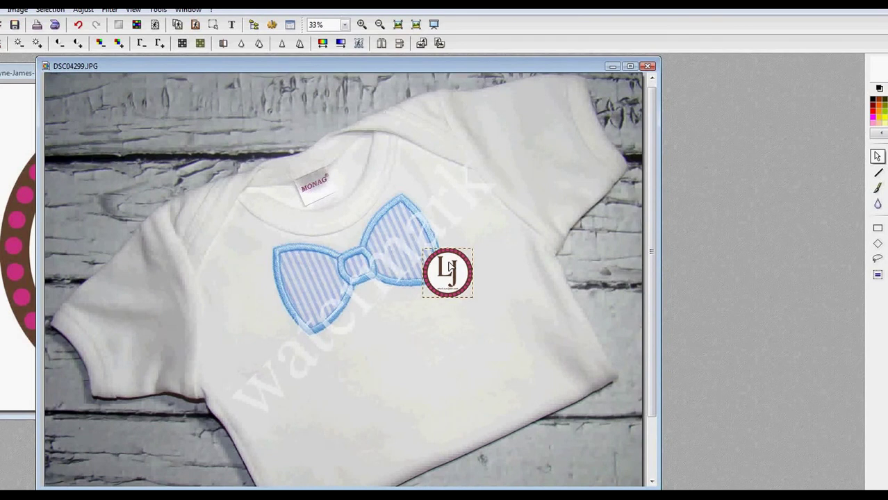
double_click(449, 266)
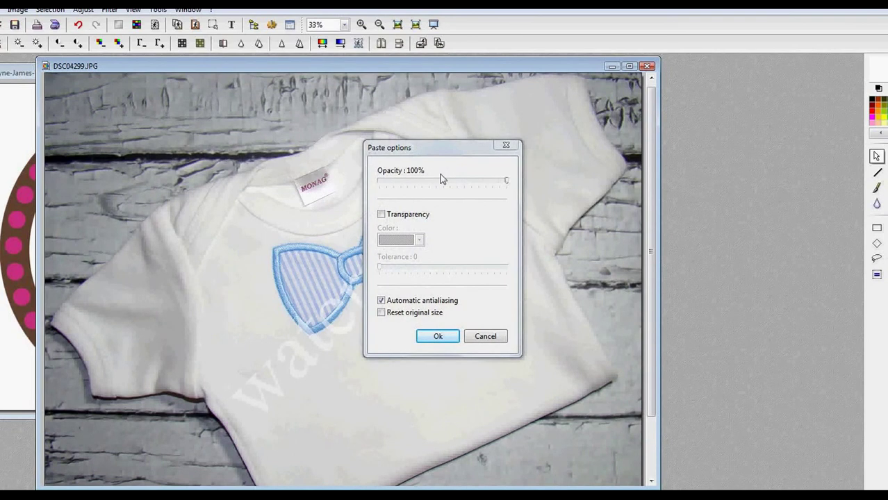
drag(506, 181, 436, 182)
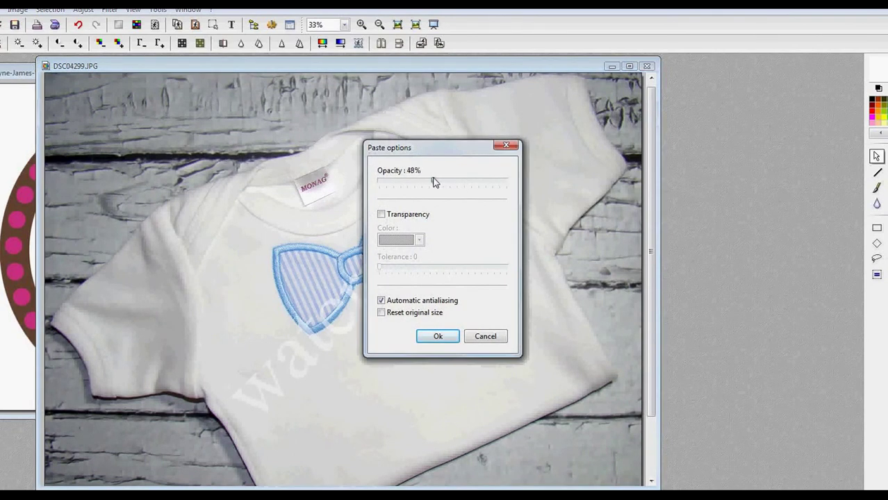
click(436, 337)
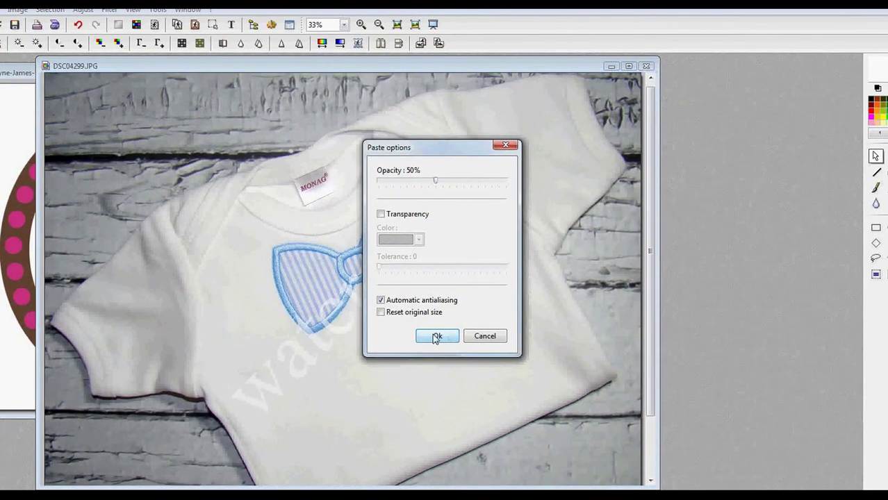
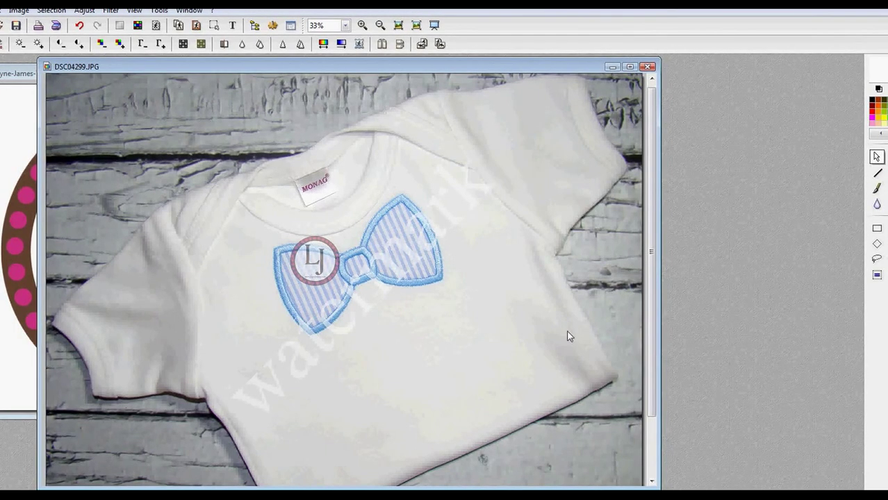
Move the shirt photo's window beside the logo's window so both images are side by side.
scroll(486, 132, down, 2)
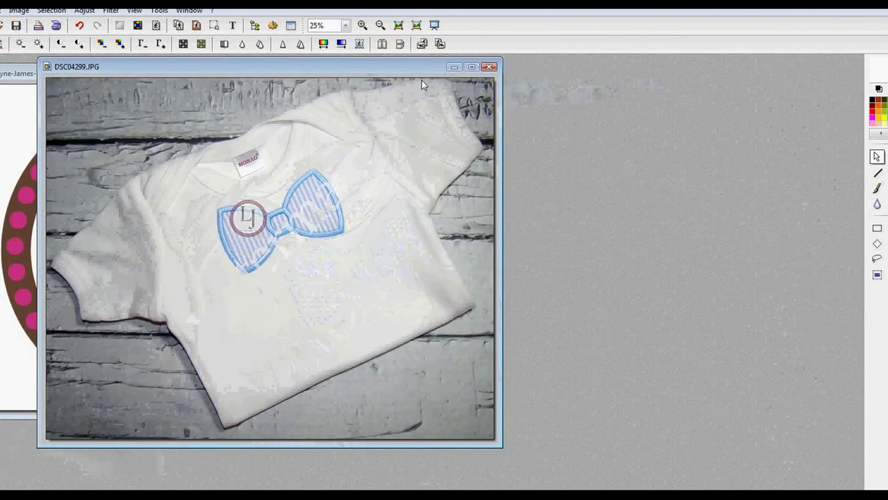
drag(413, 71, 702, 64)
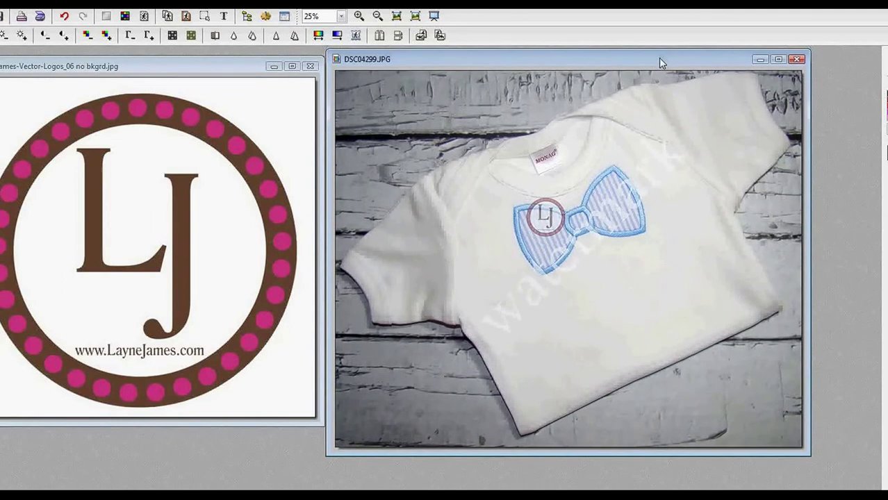
drag(661, 61, 662, 59)
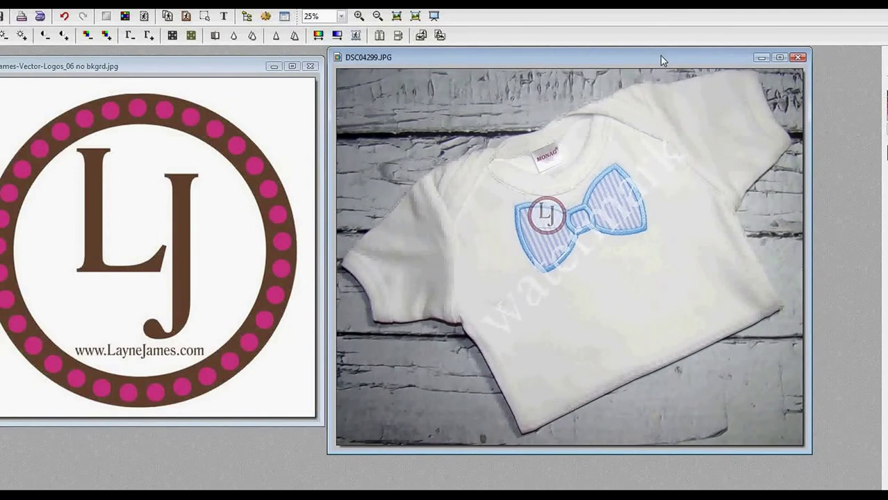